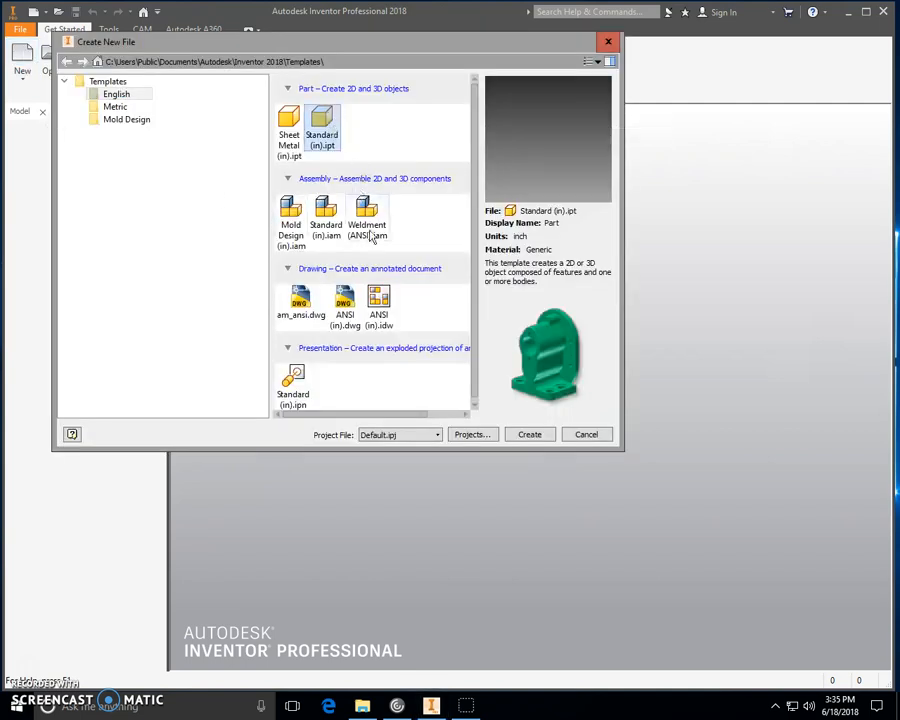
# Create a new part from the Standard (in).ipt template and start a 2D sketch on the XY plane.
pyautogui.click(543, 435)
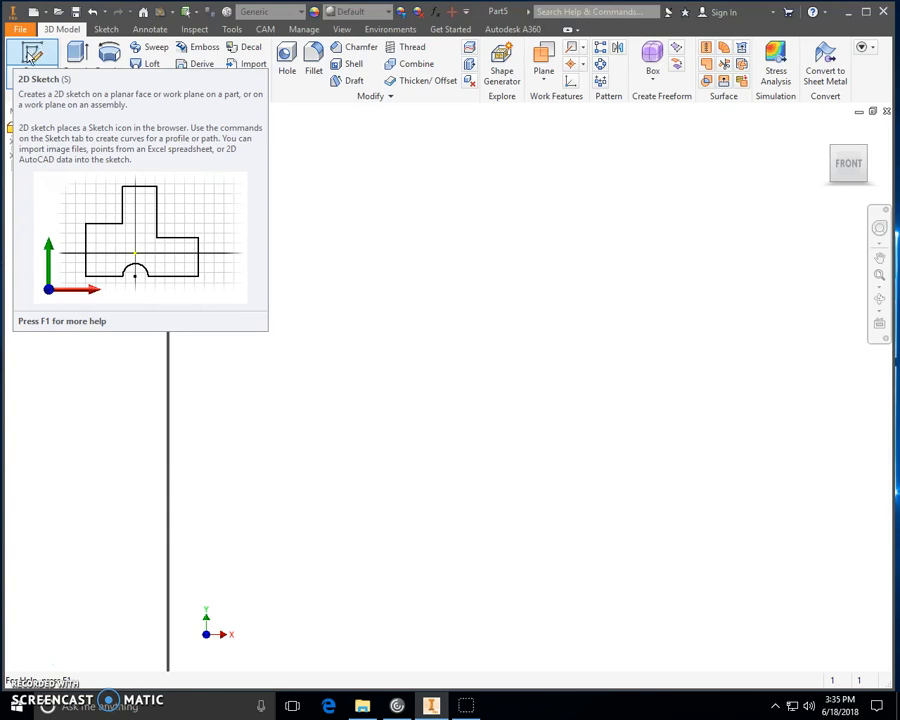
pyautogui.click(31, 54)
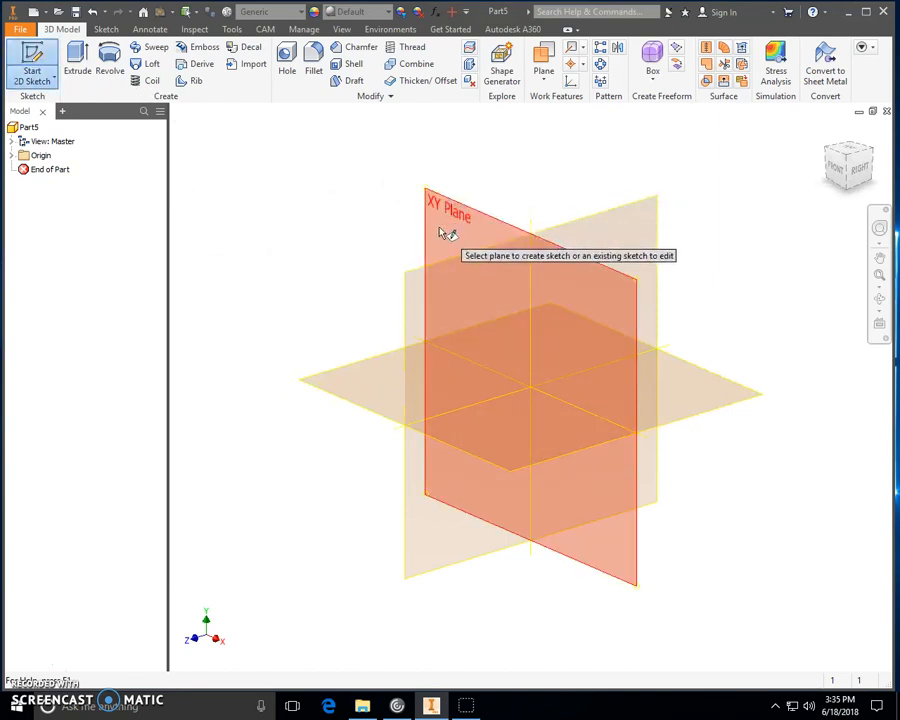
pyautogui.click(441, 230)
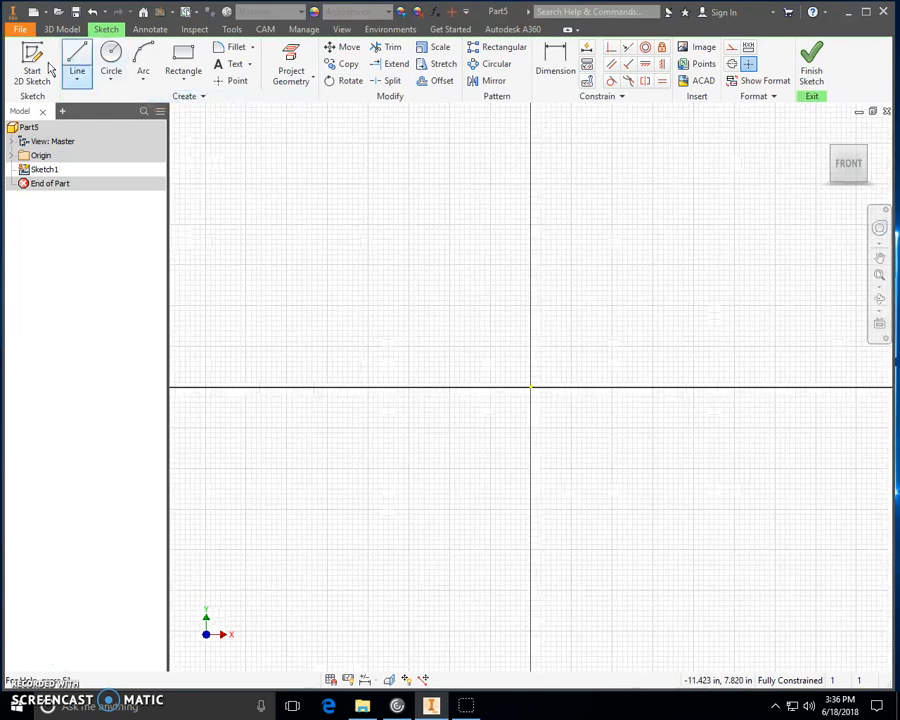
# Draw a two-point rectangle 8 in wide and 4 in high from the origin and finish the sketch.
pyautogui.click(190, 58)
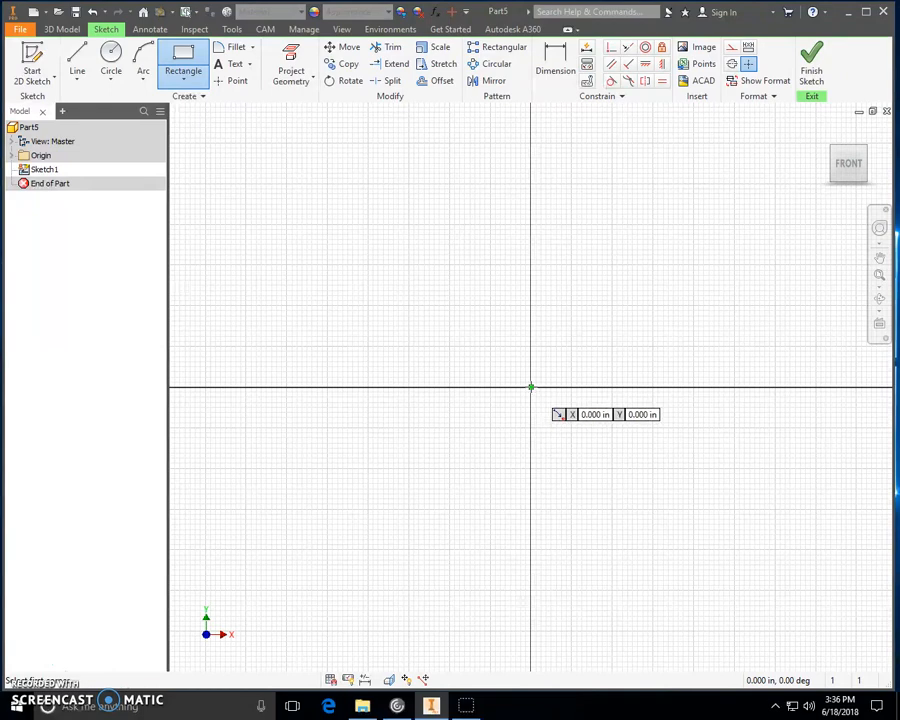
pyautogui.click(531, 387)
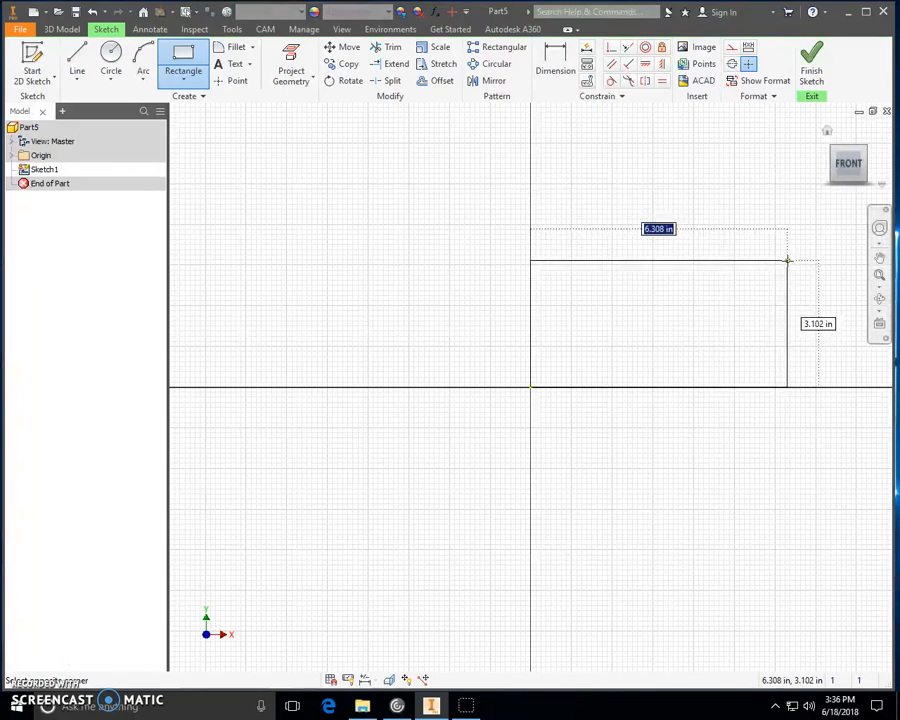
pyautogui.write('8')
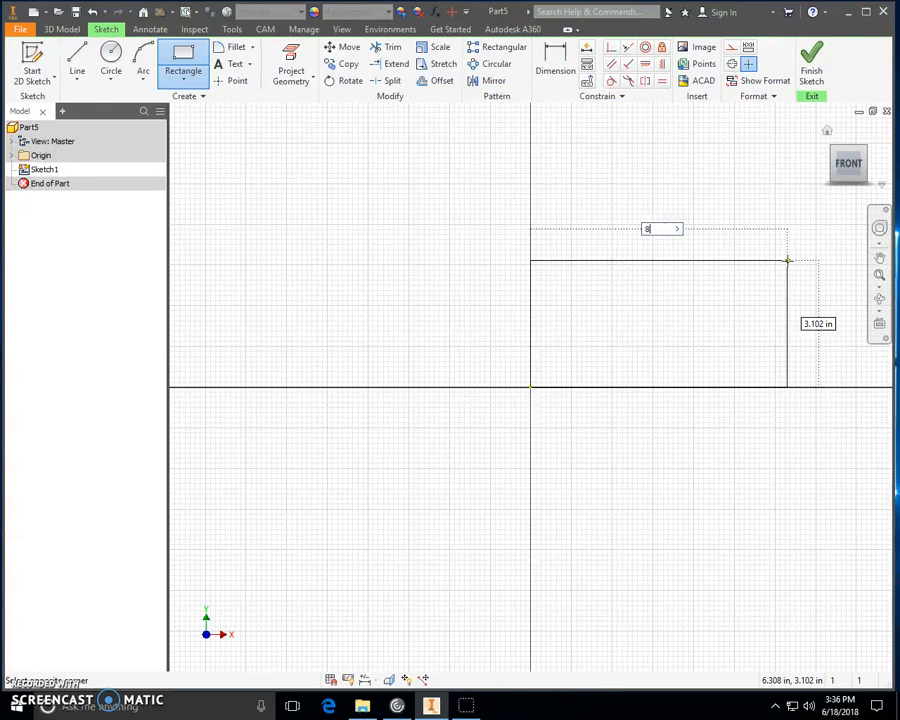
pyautogui.press('Tab')
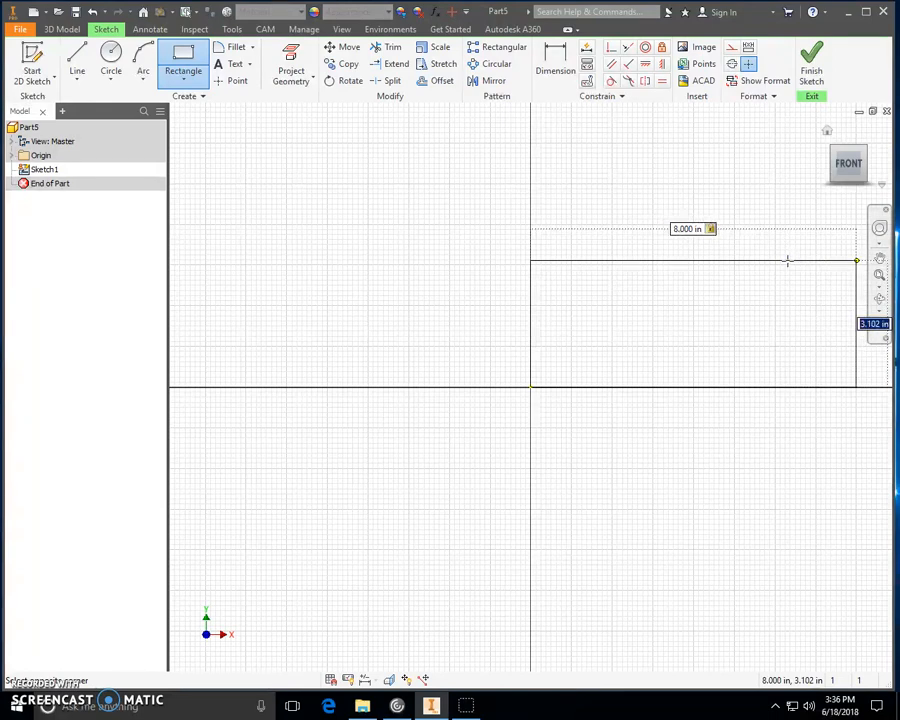
pyautogui.write('4')
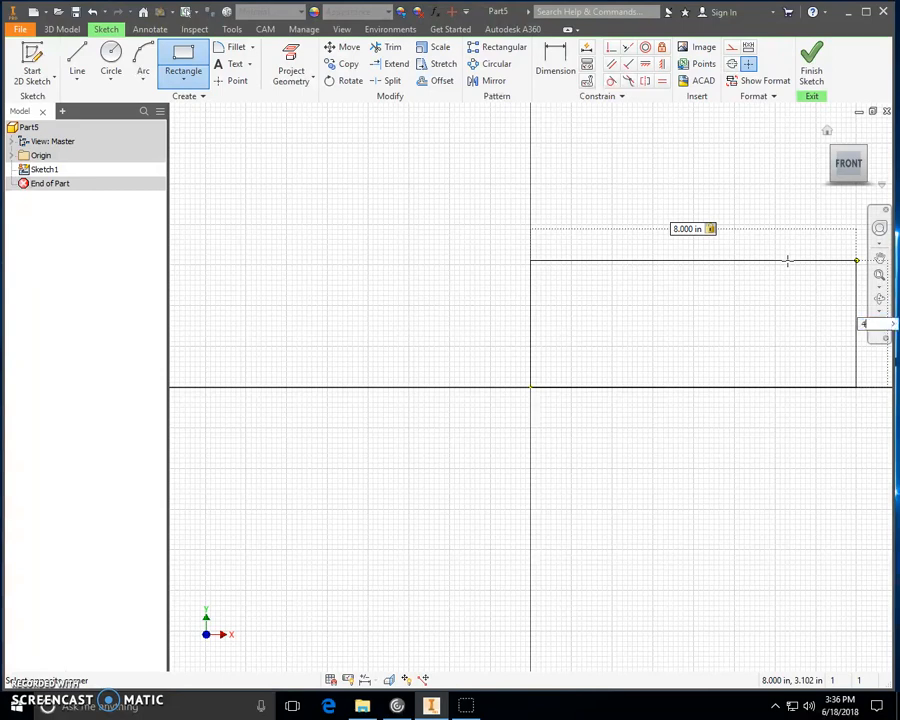
pyautogui.press('Return')
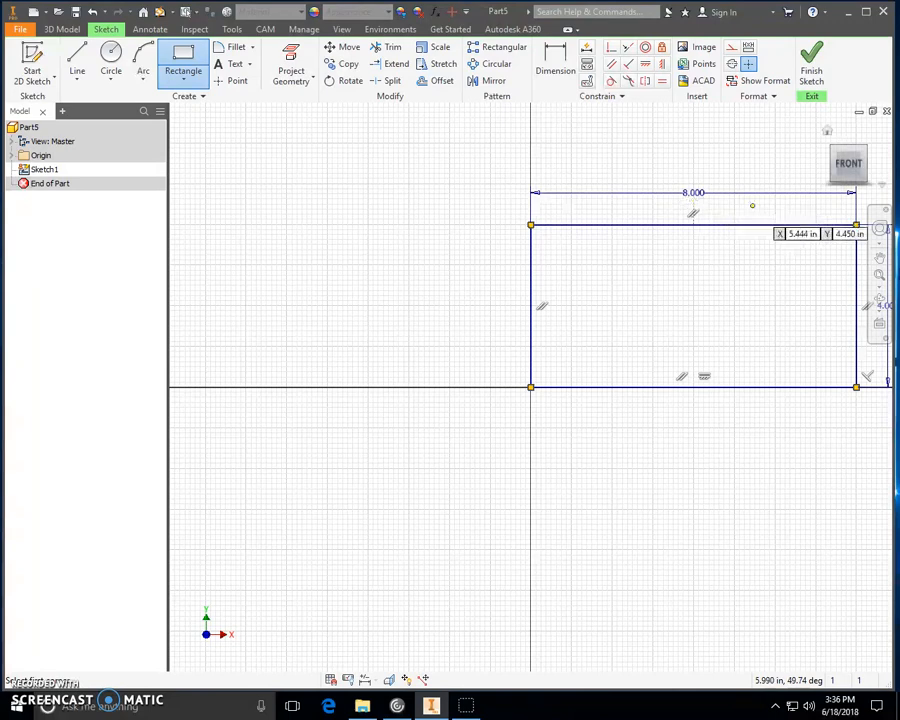
pyautogui.click(812, 58)
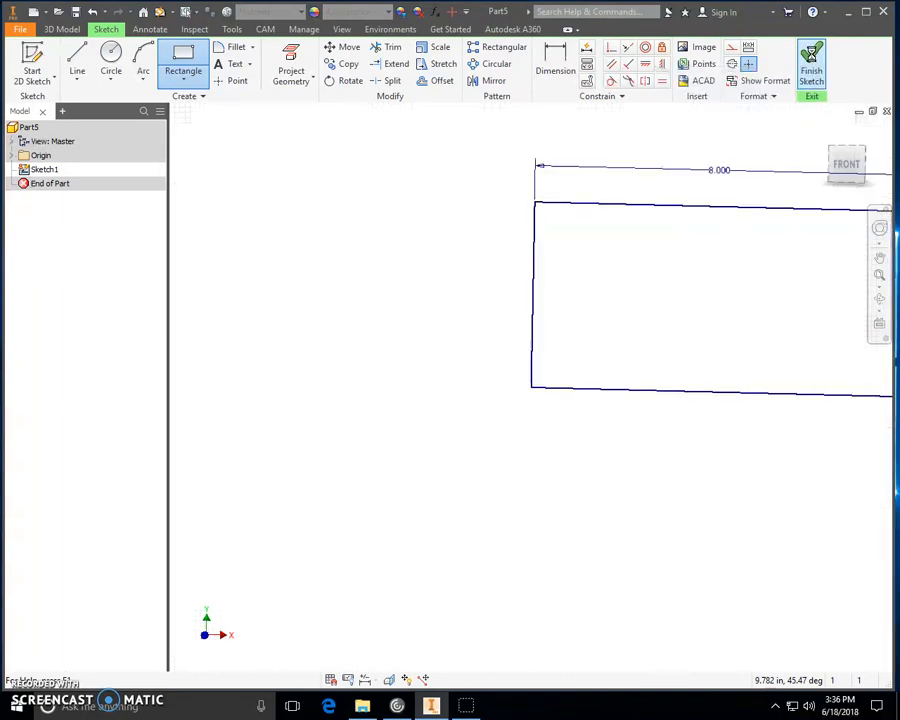
pyautogui.click(826, 131)
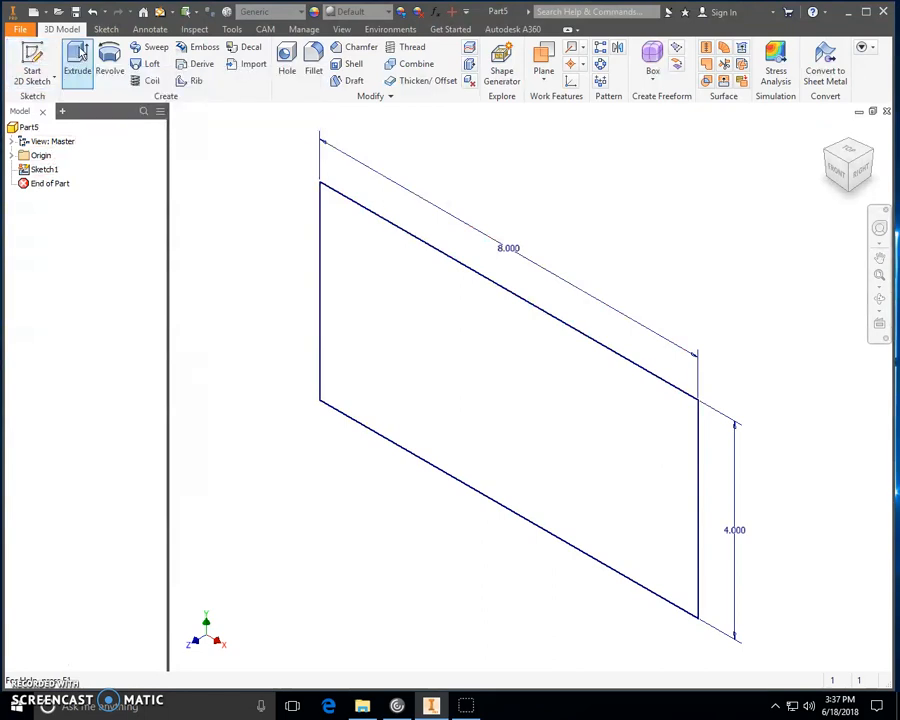
# Extrude the rectangle 0.75 in backward, away from the front of the sketch plane.
pyautogui.click(78, 58)
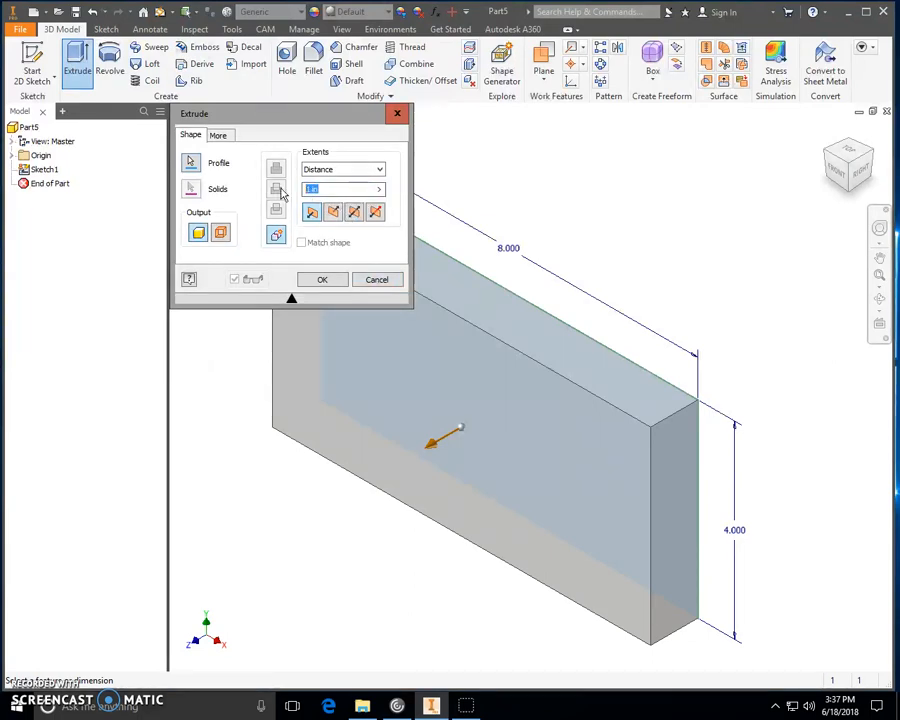
pyautogui.write('.75')
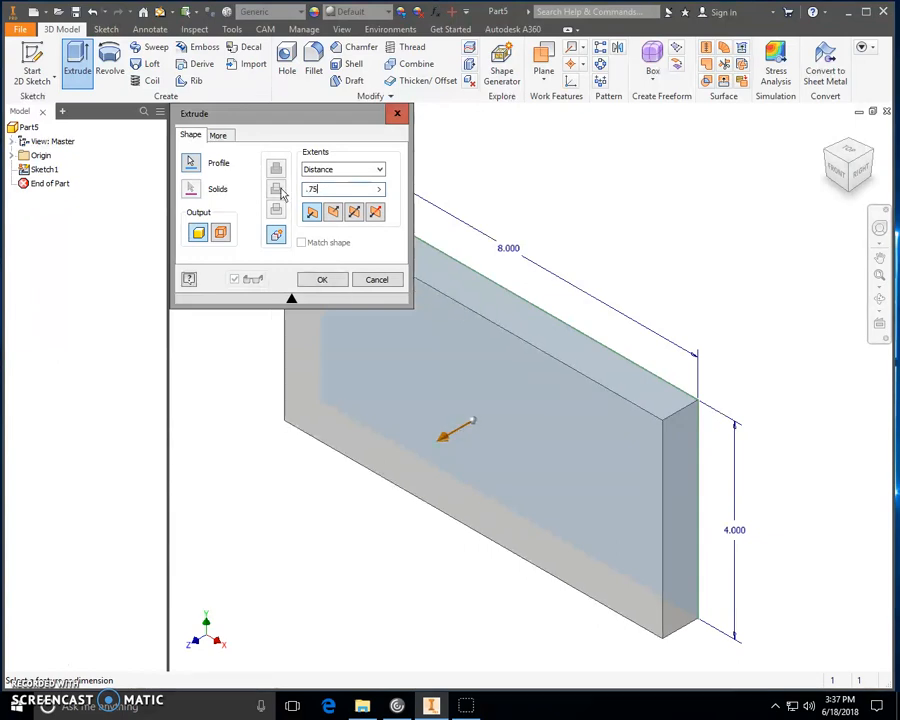
pyautogui.click(335, 215)
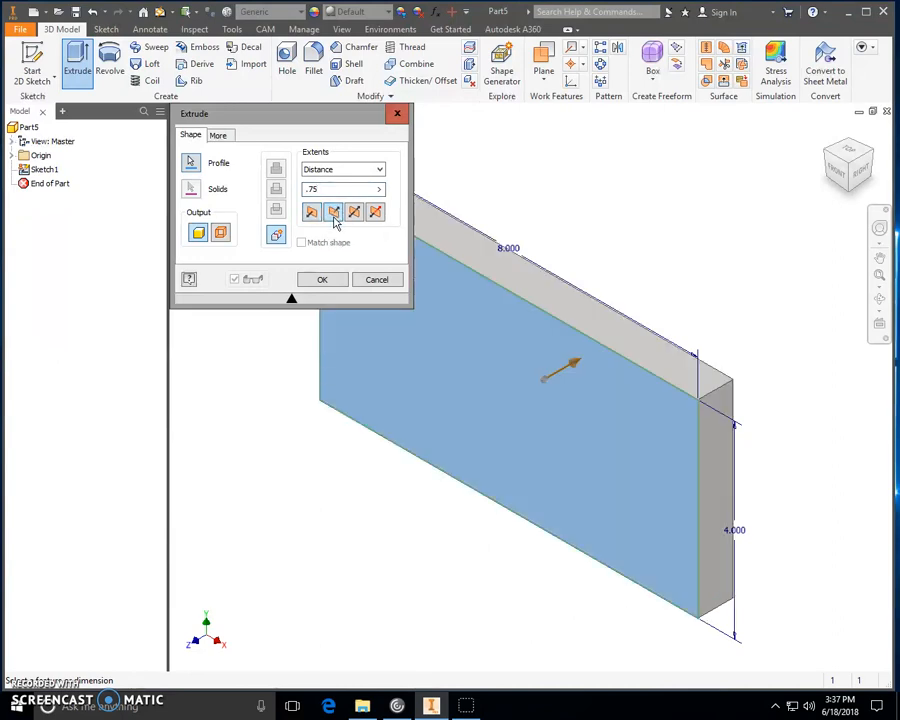
pyautogui.click(322, 282)
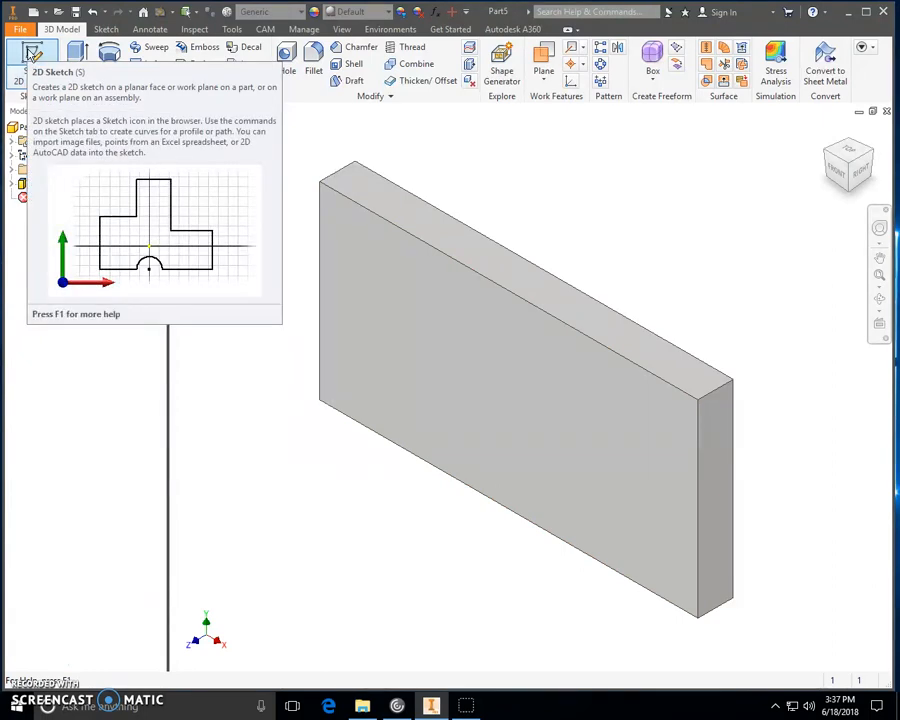
# Start a 2D sketch on the plate's large front face, viewed straight on.
pyautogui.click(33, 53)
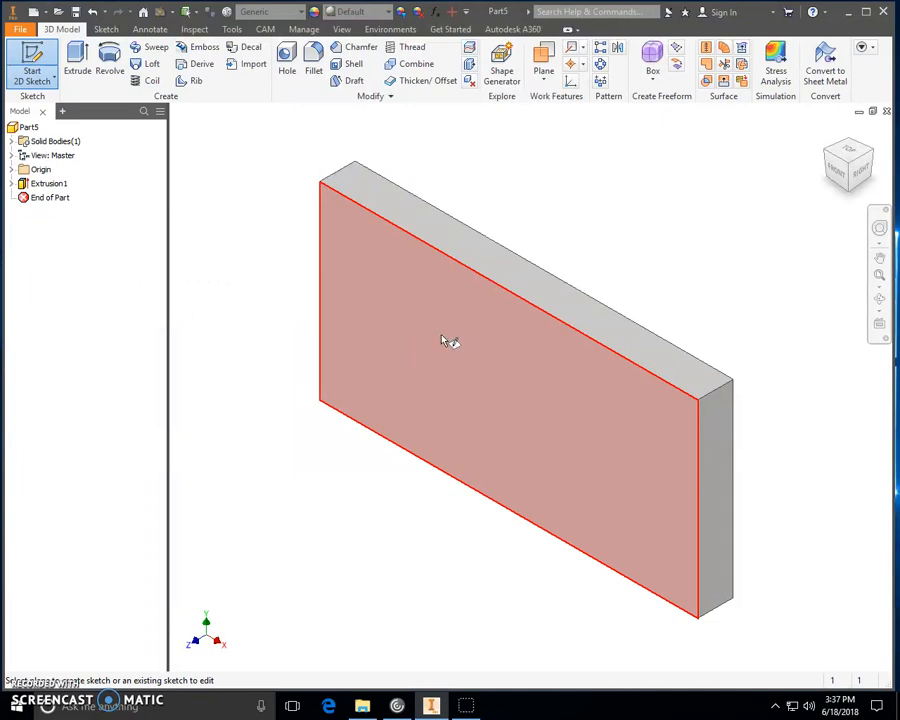
pyautogui.click(443, 340)
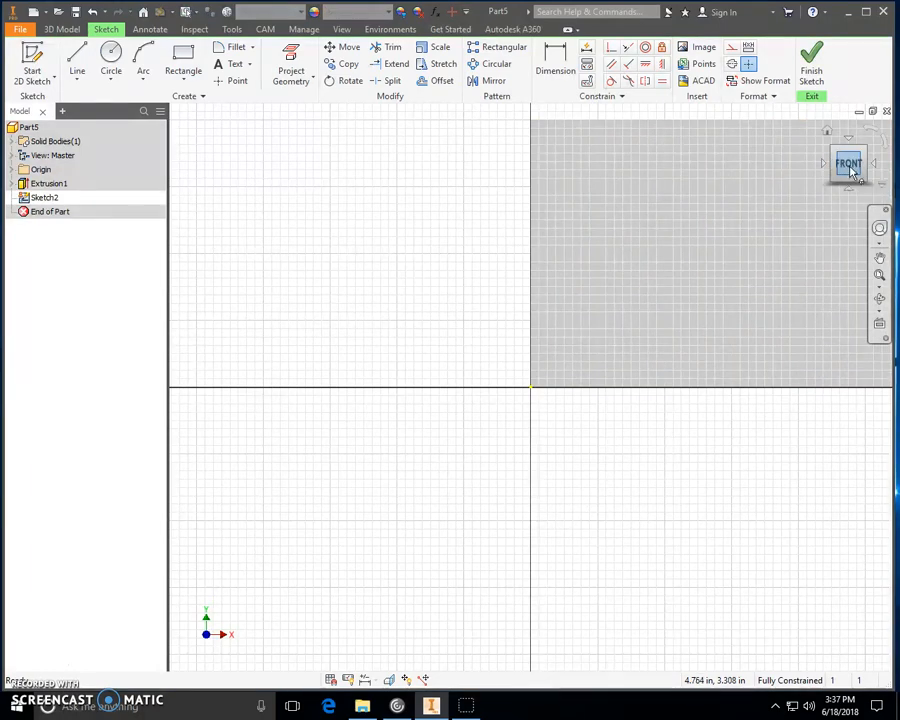
pyautogui.click(849, 166)
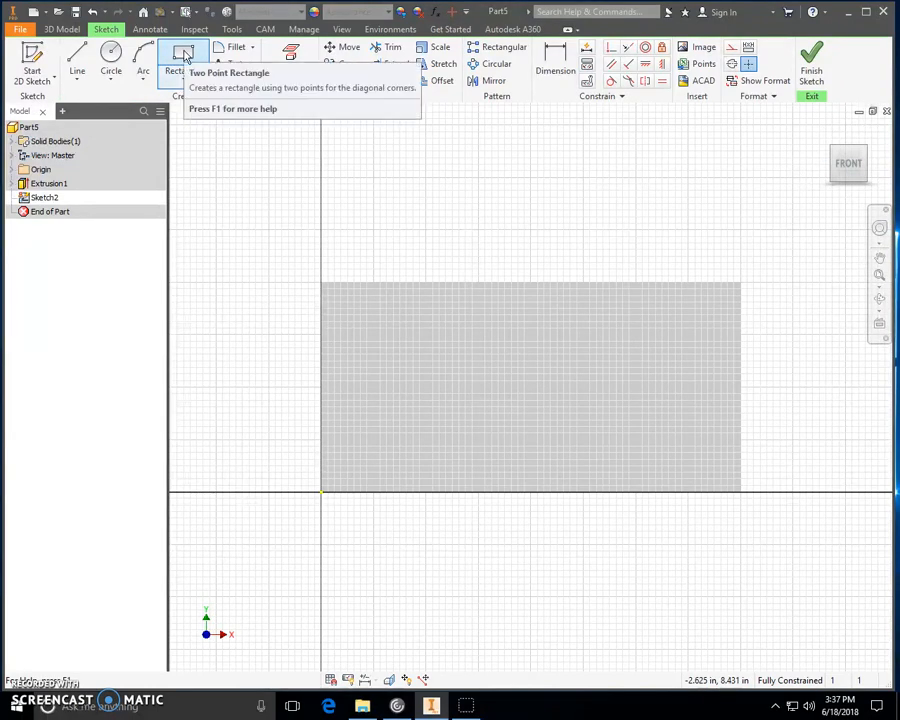
# Draw a two-point rectangle 7.5 in wide and 0.437 in high near the plate's upper edge.
pyautogui.click(183, 55)
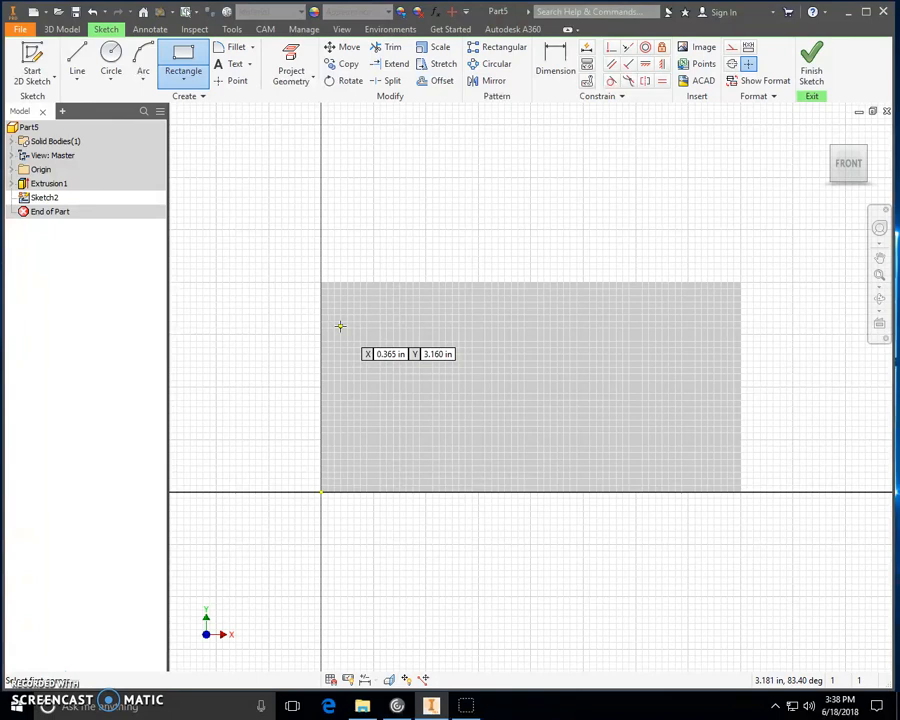
pyautogui.click(340, 326)
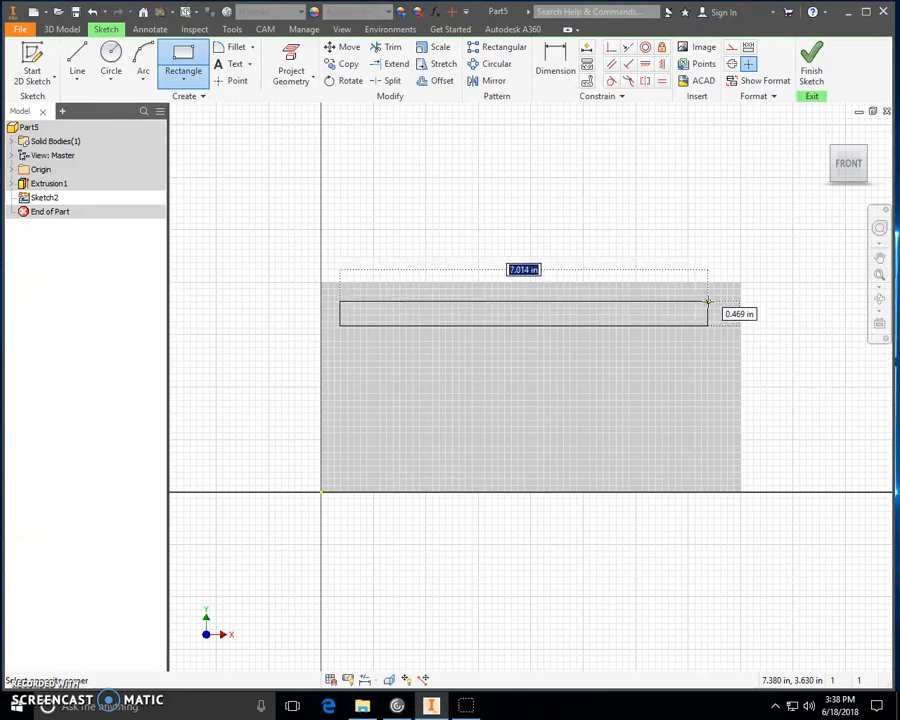
pyautogui.write('7.5')
pyautogui.press('Tab')
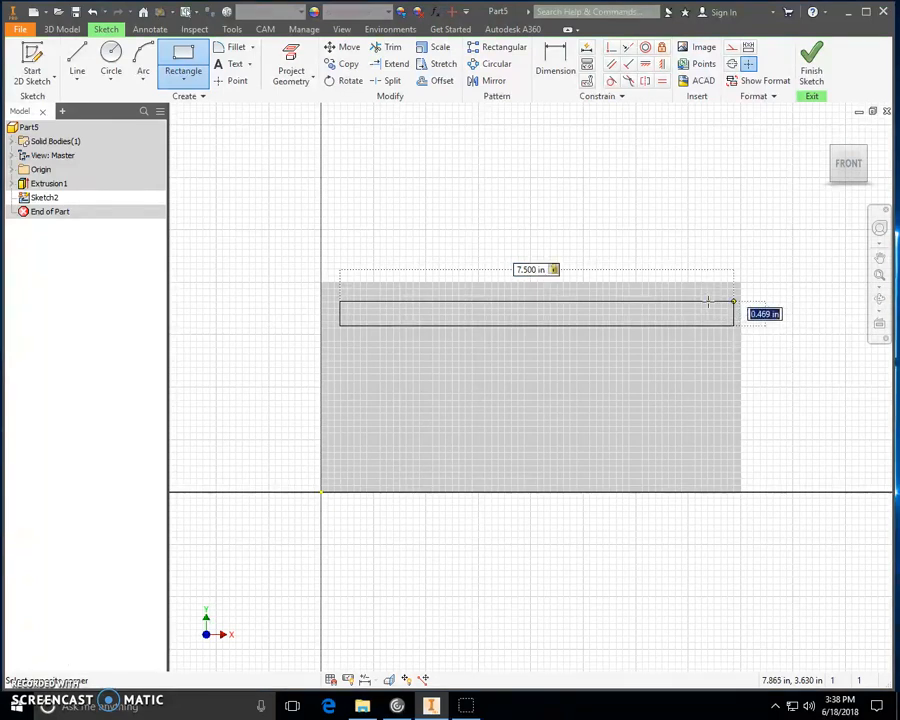
pyautogui.write('.437')
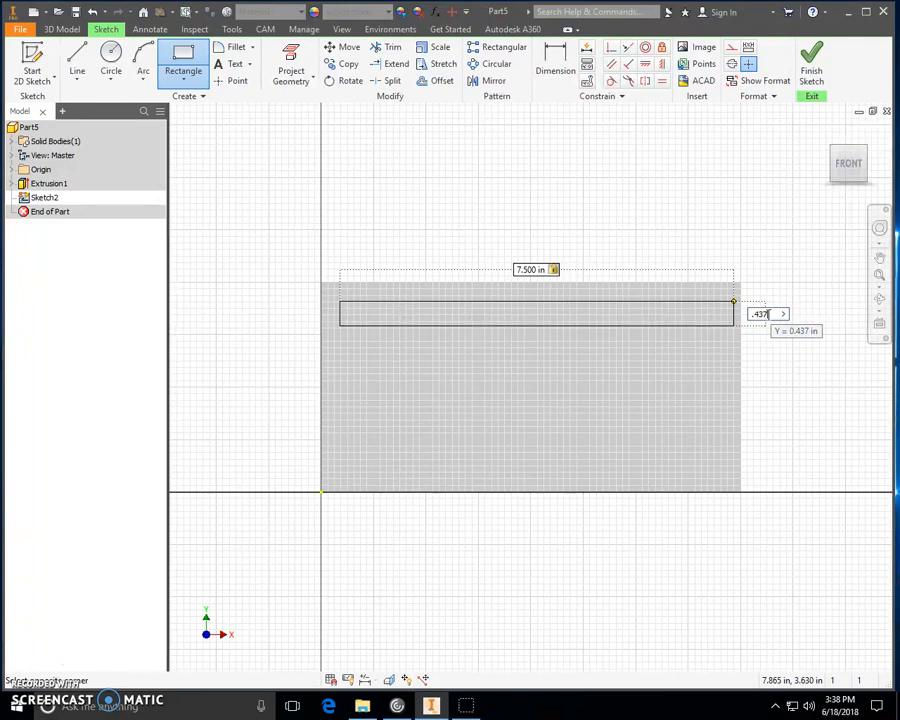
pyautogui.press('Return')
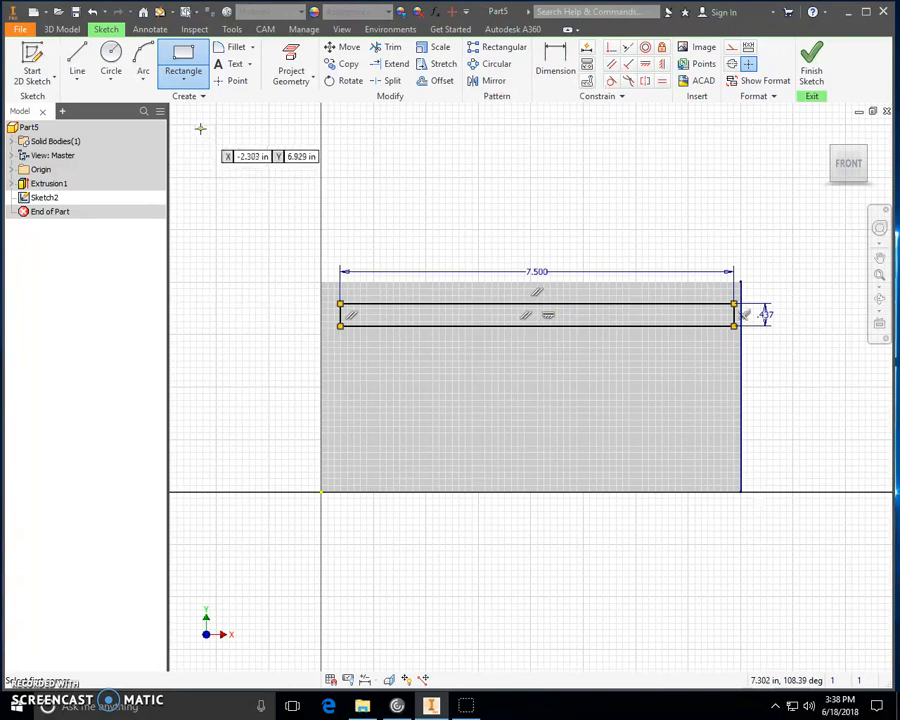
pyautogui.press('Escape')
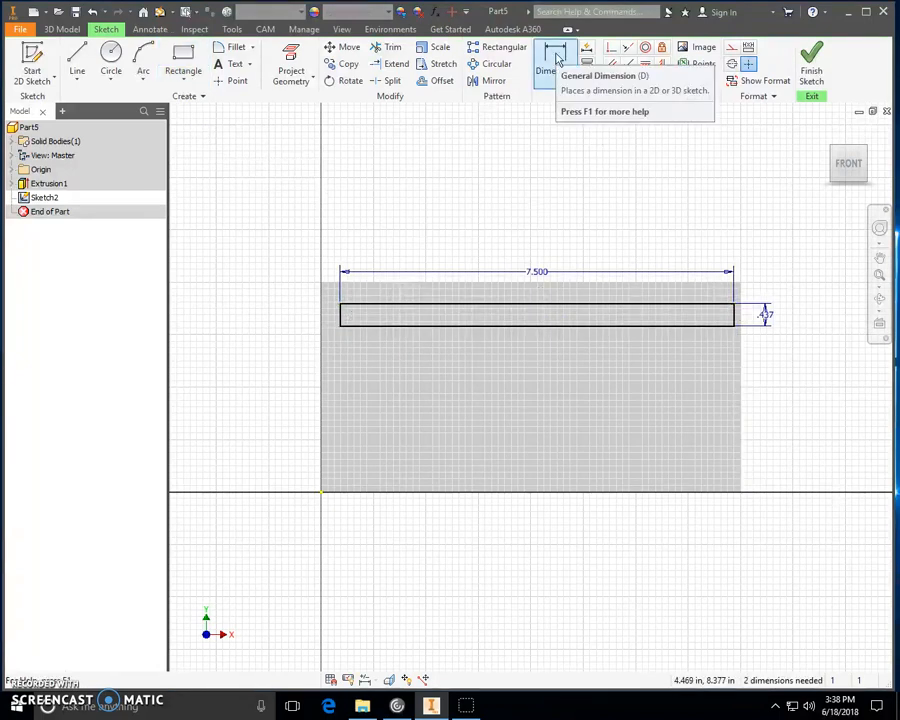
# Dimension the narrow rectangle's left side 0.25 in from the plate's left edge.
pyautogui.click(556, 60)
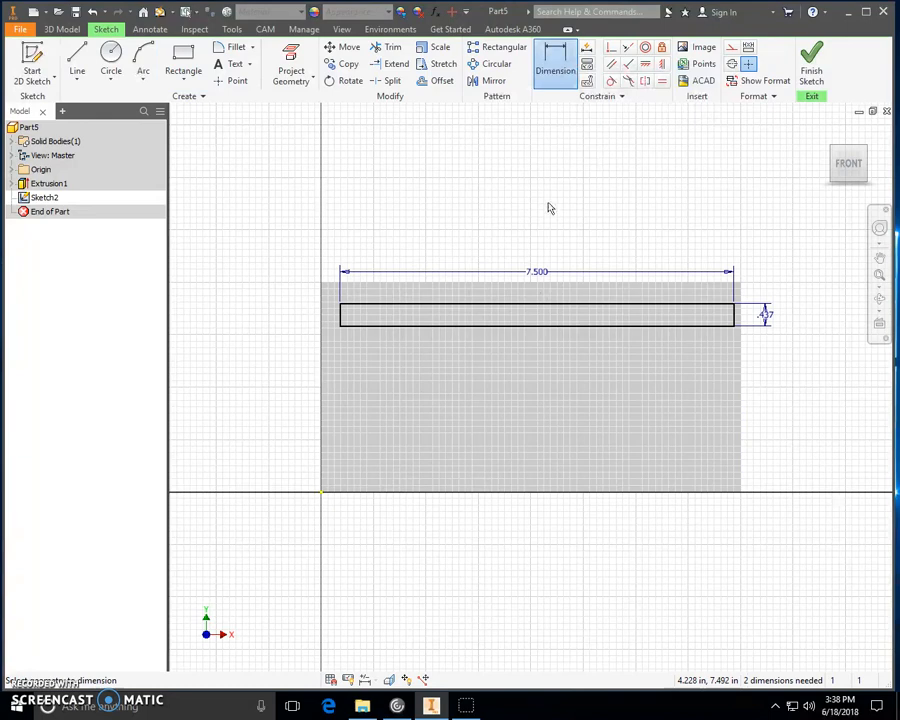
pyautogui.click(322, 316)
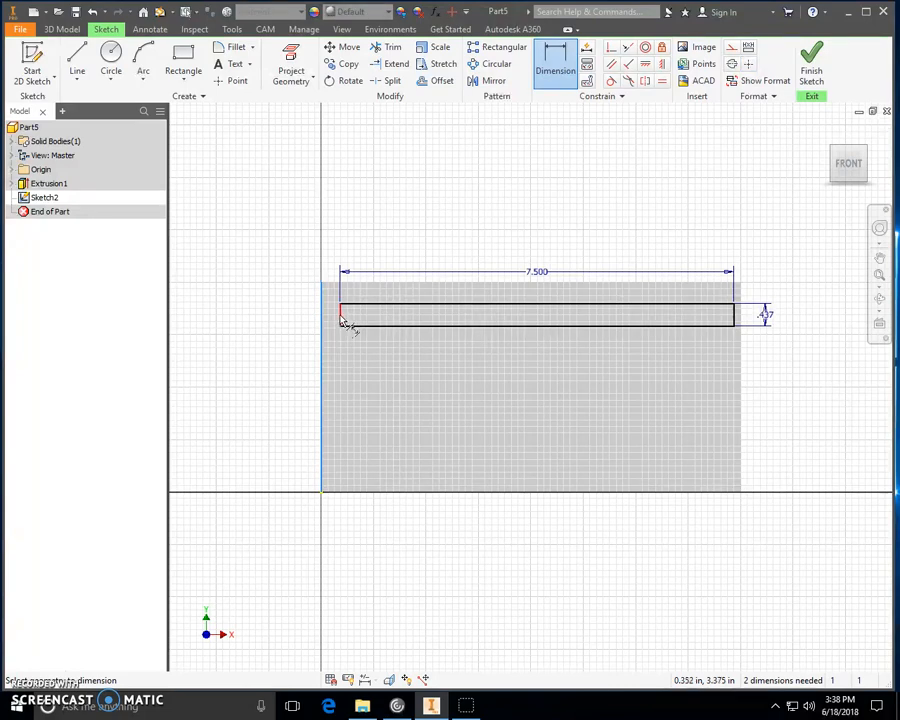
pyautogui.click(334, 241)
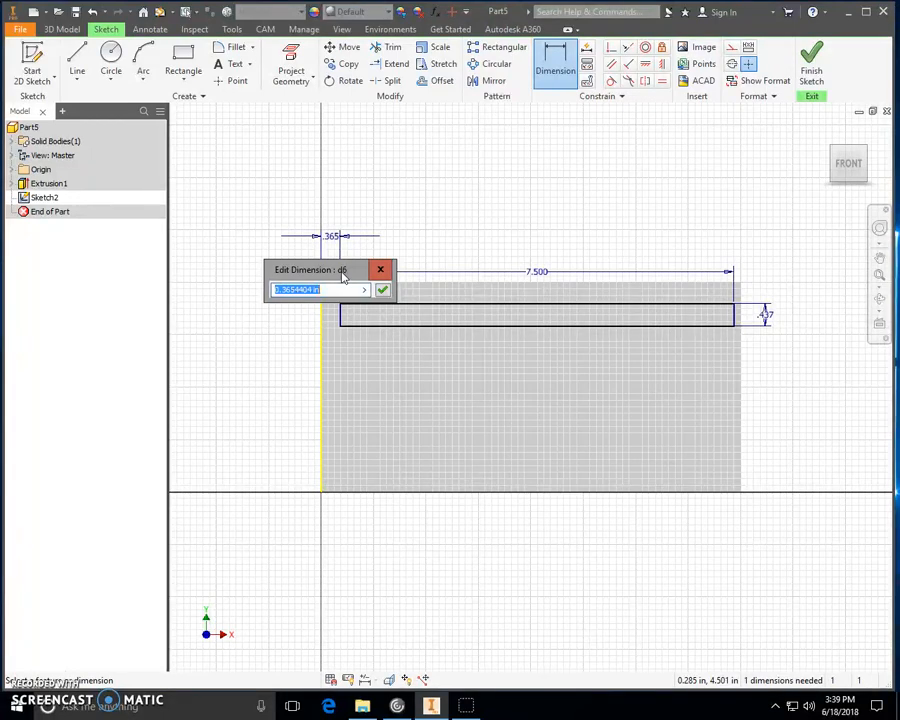
pyautogui.write('.25')
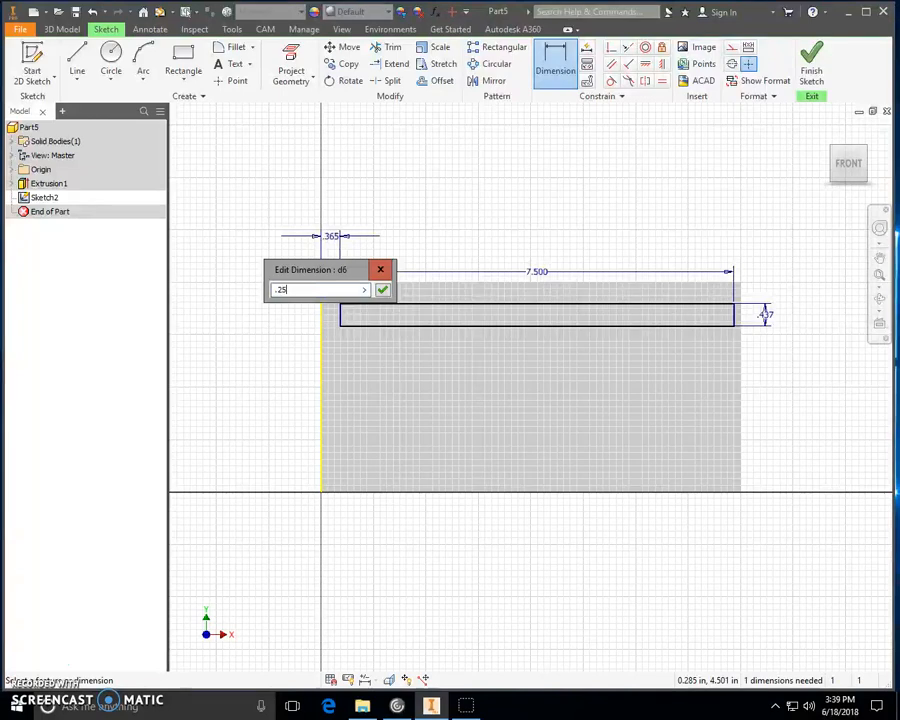
pyautogui.click(382, 289)
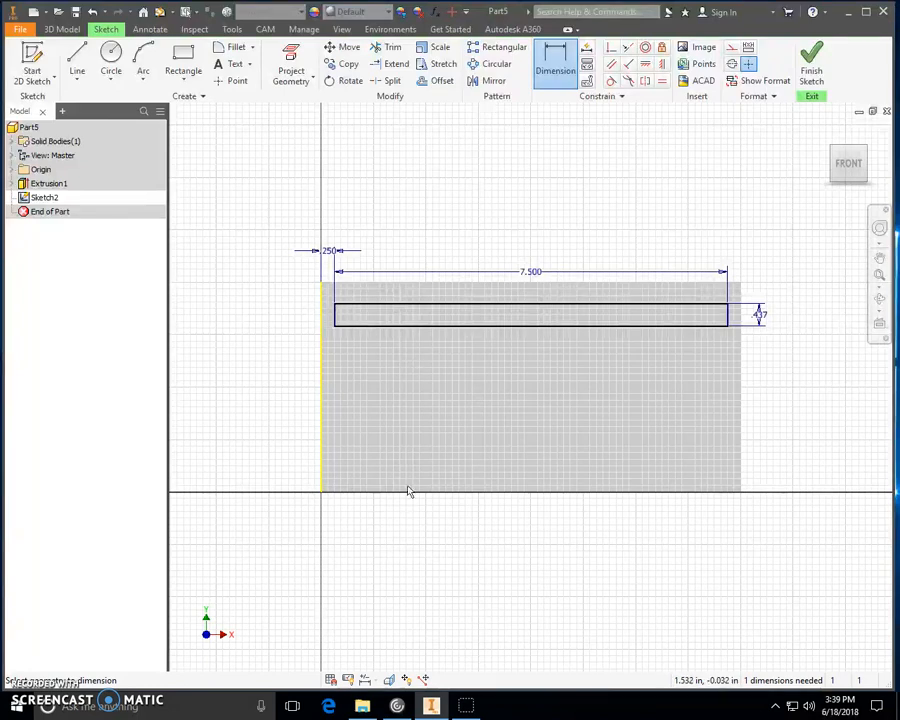
# Dimension the narrow rectangle's lower side 3.375 in above the plate's bottom edge.
pyautogui.click(563, 72)
pyautogui.click(355, 495)
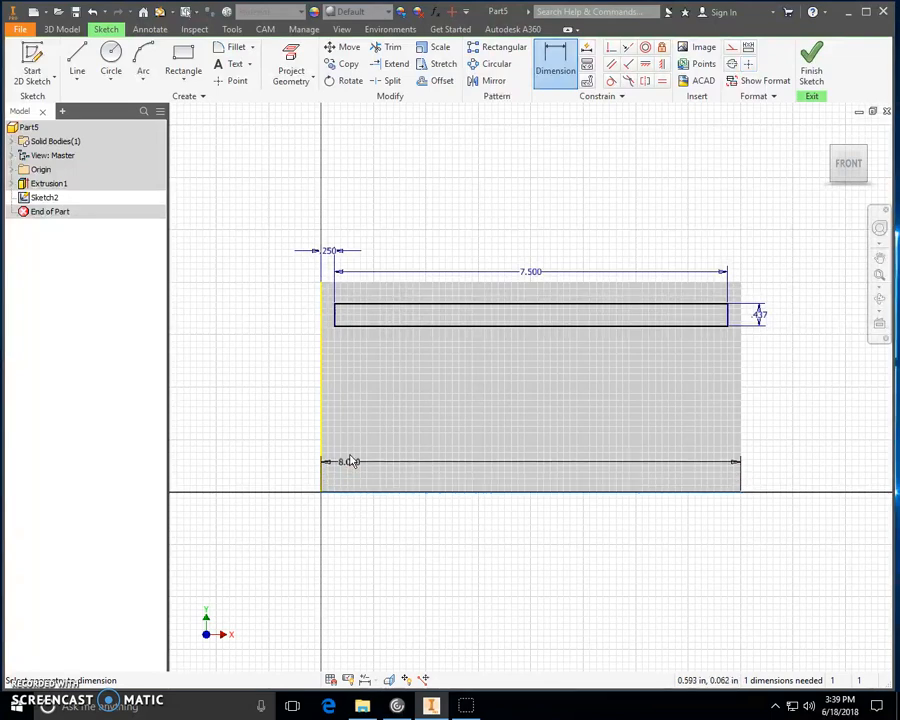
pyautogui.click(355, 328)
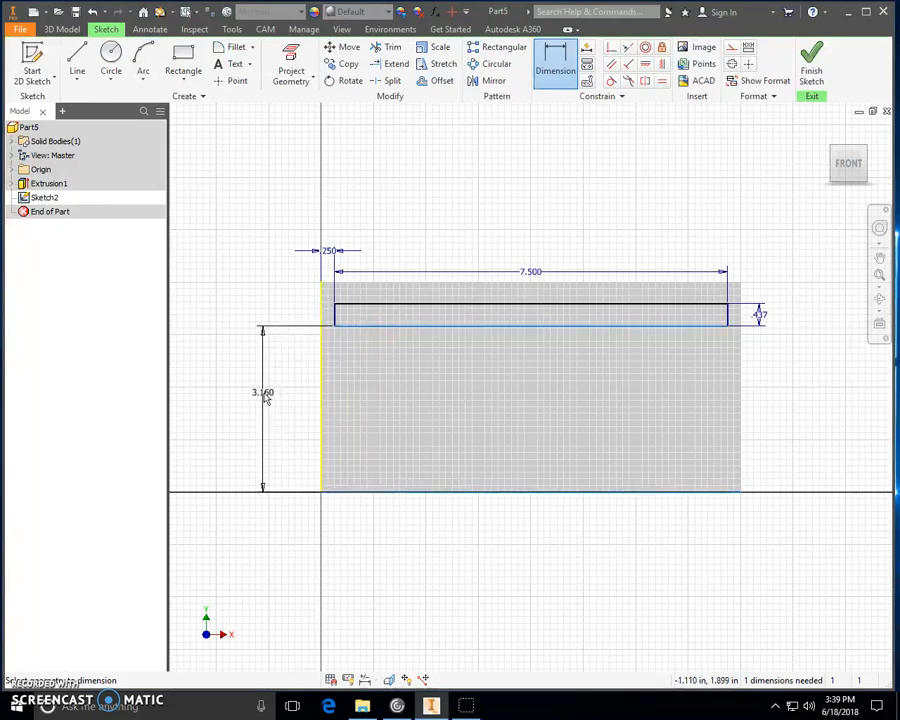
pyautogui.click(253, 395)
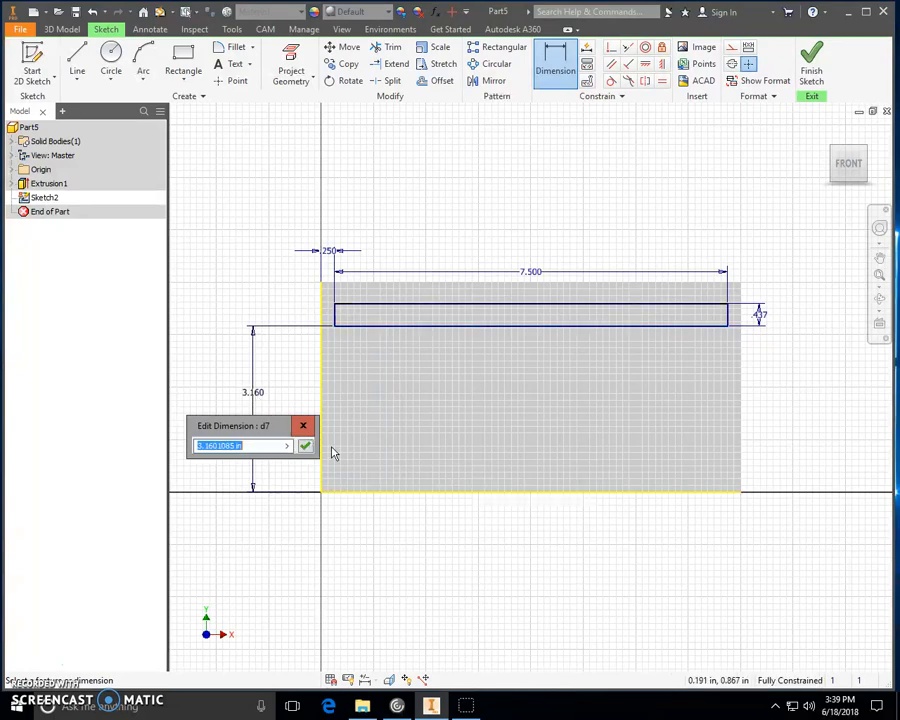
pyautogui.write('3.375')
pyautogui.click(305, 446)
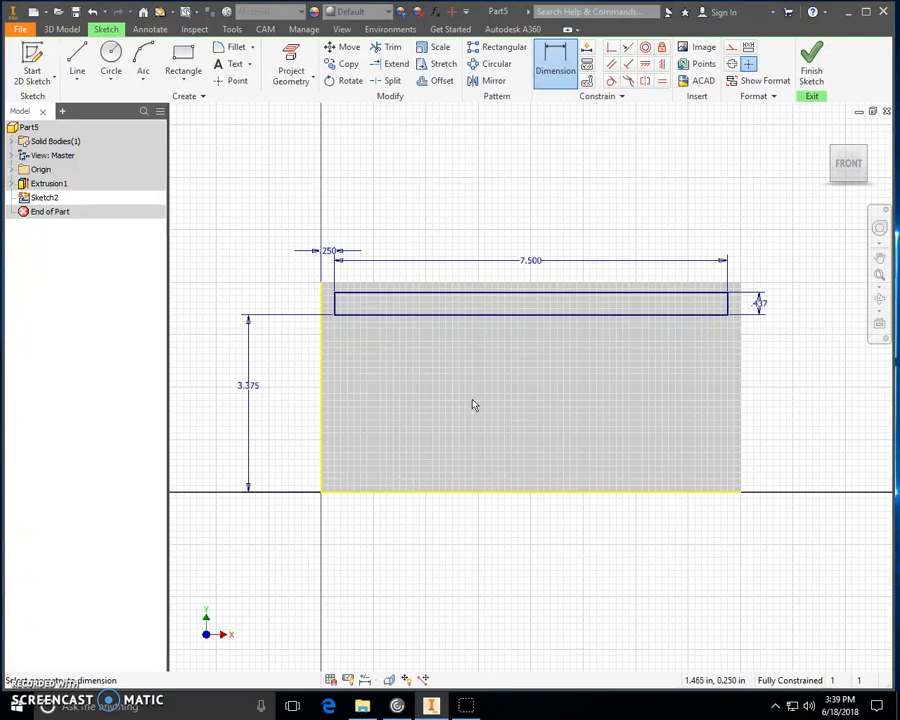
# Draw a two-point rectangle 3.188 in wide and 3.188 in high, starting on the plate's bottom edge near its left corner.
pyautogui.click(184, 60)
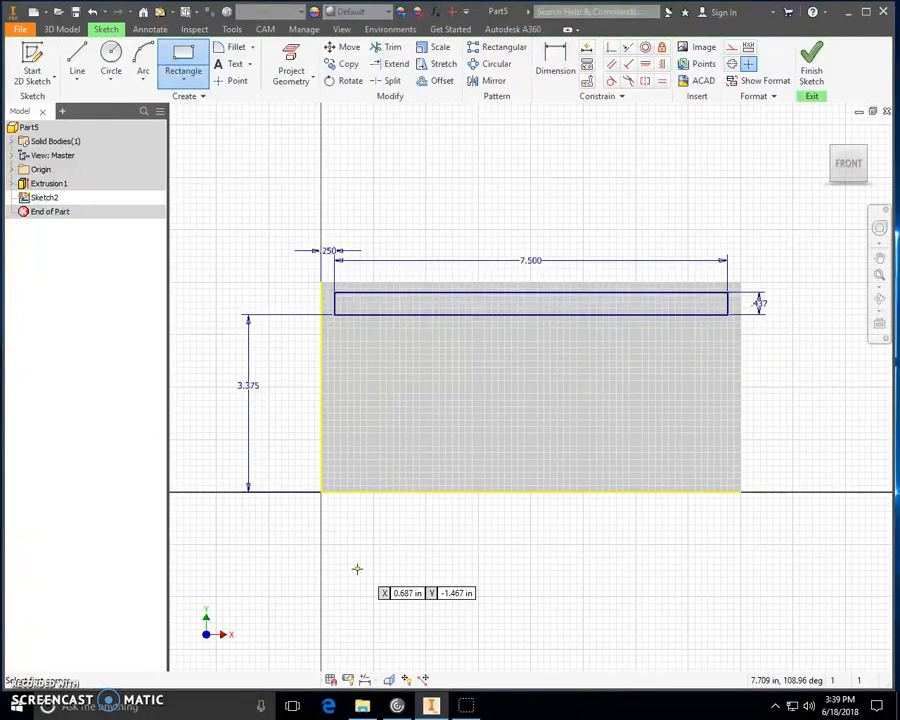
pyautogui.click(343, 492)
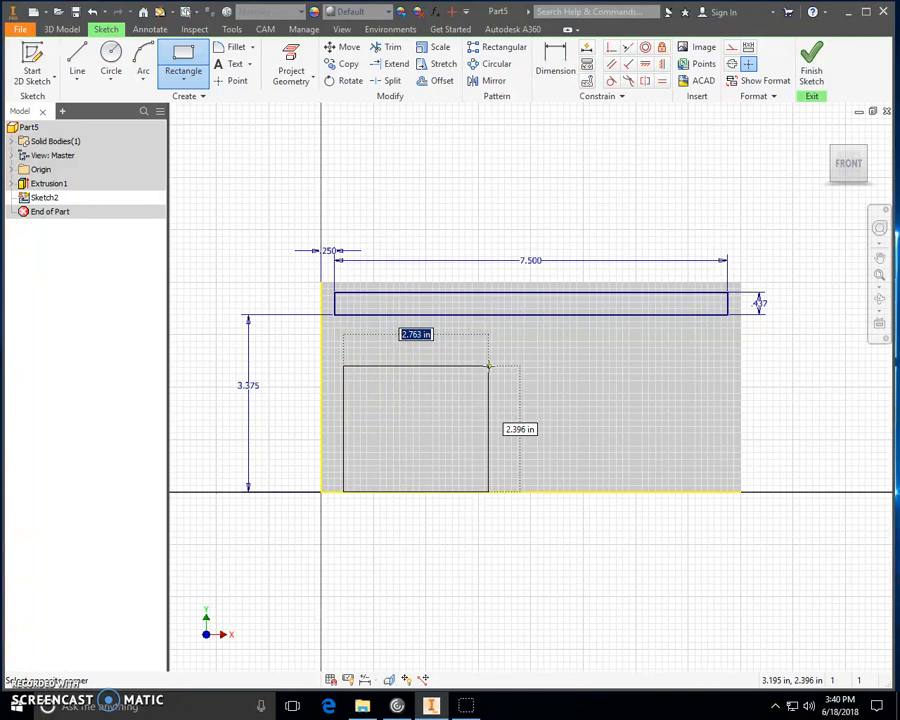
pyautogui.write('3.188')
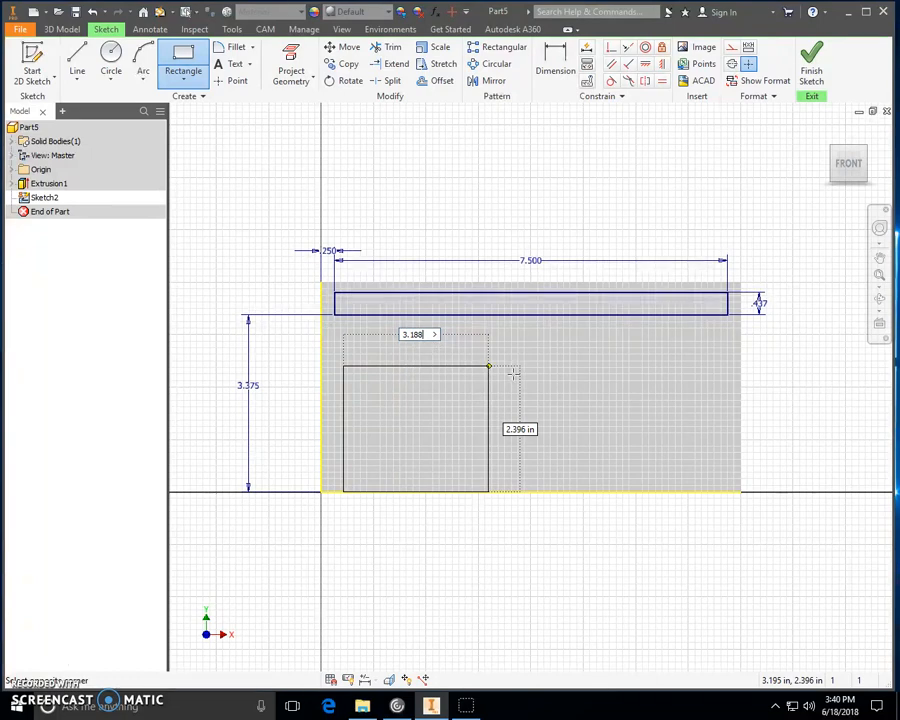
pyautogui.press('Tab')
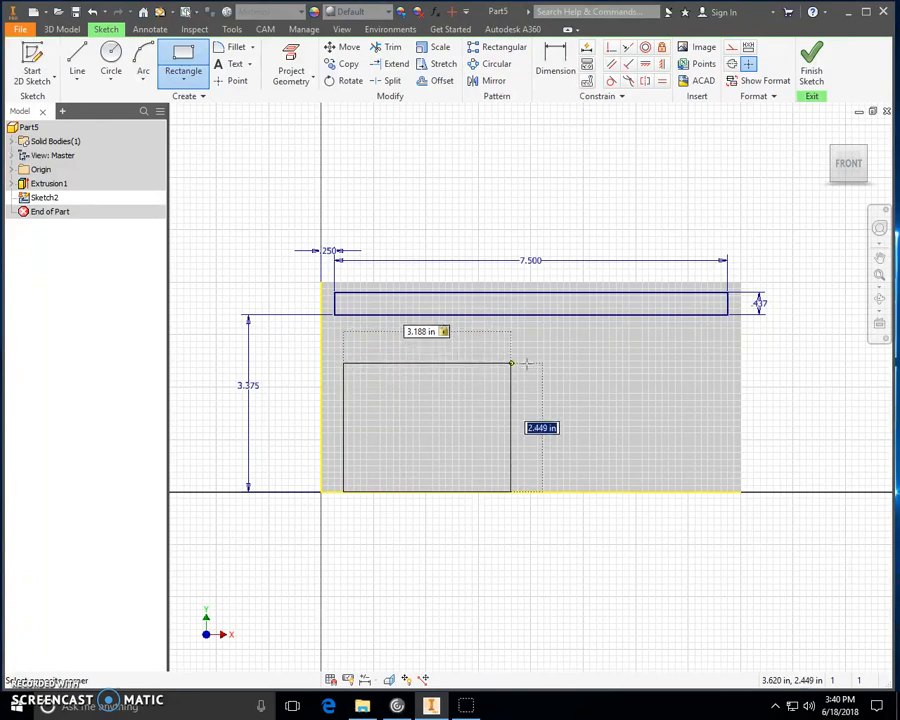
pyautogui.write('3.188')
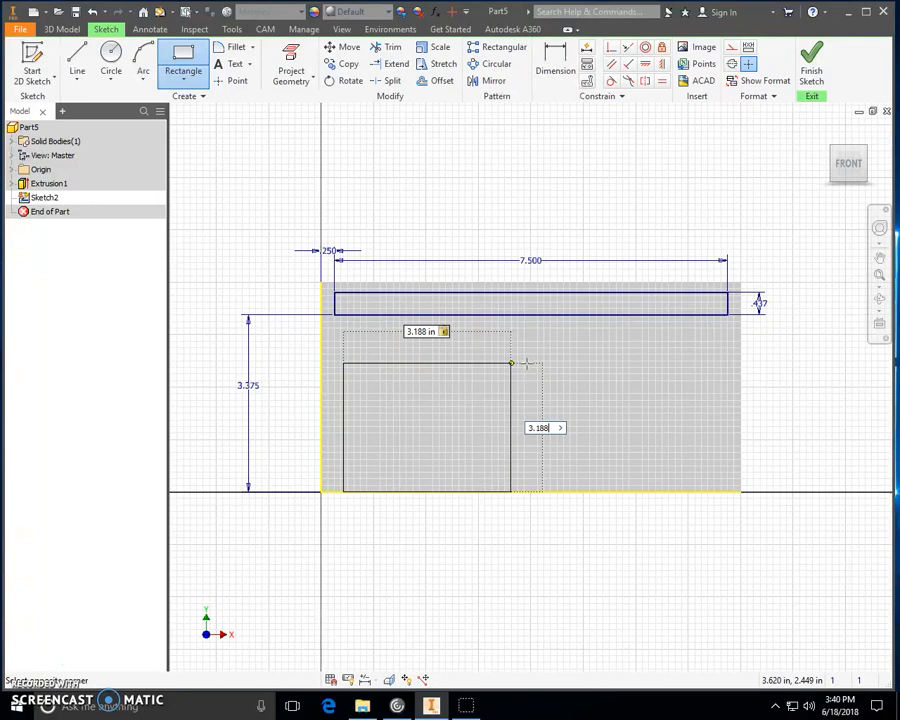
pyautogui.press('Return')
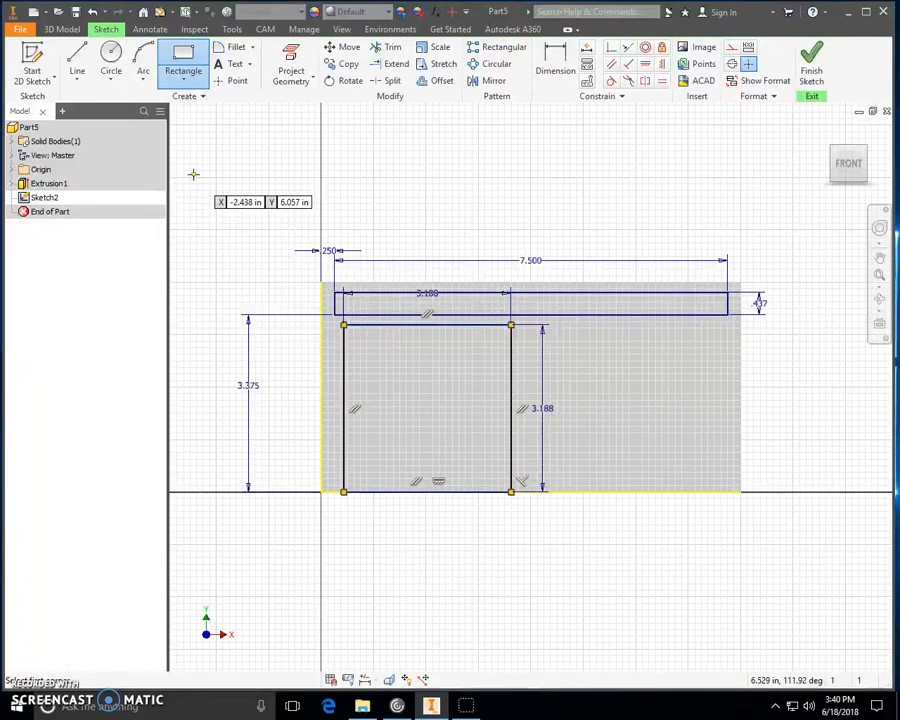
pyautogui.press('Escape')
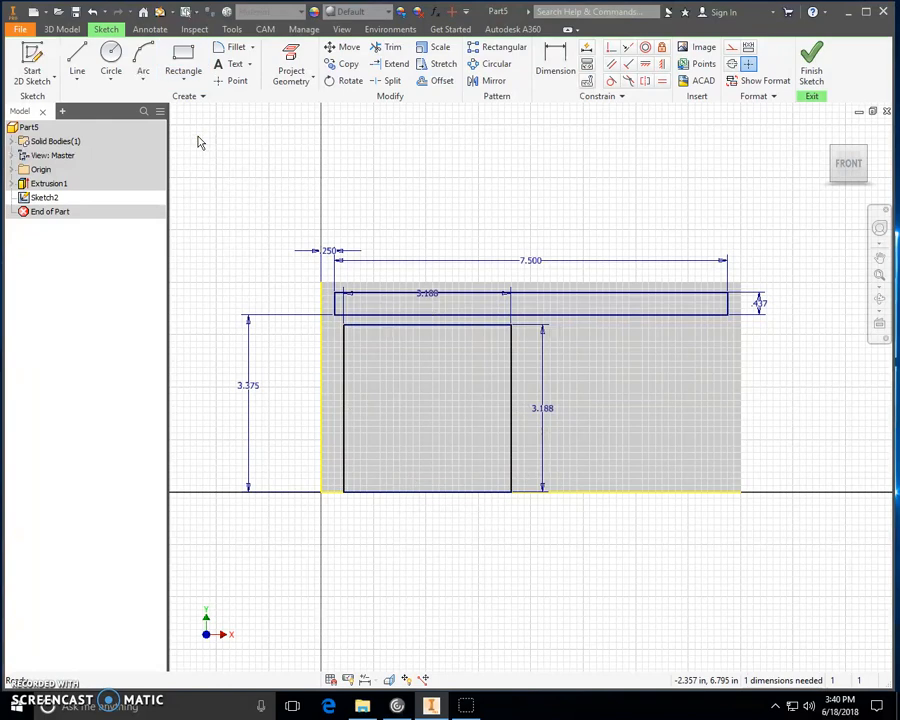
# Dimension the square's left side 0.25 in from the plate's left edge.
pyautogui.click(560, 66)
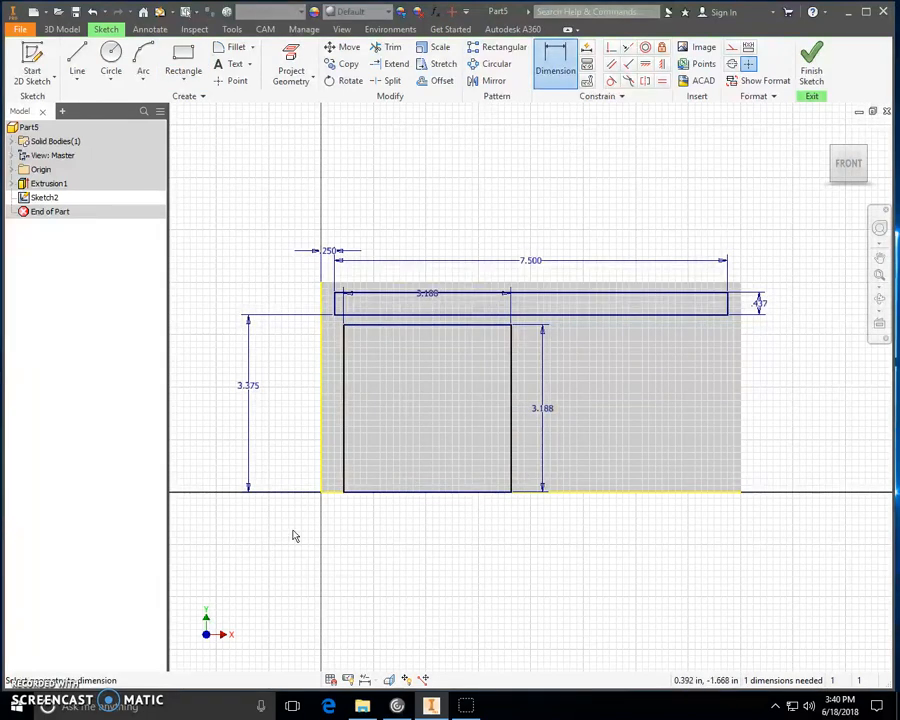
pyautogui.click(322, 458)
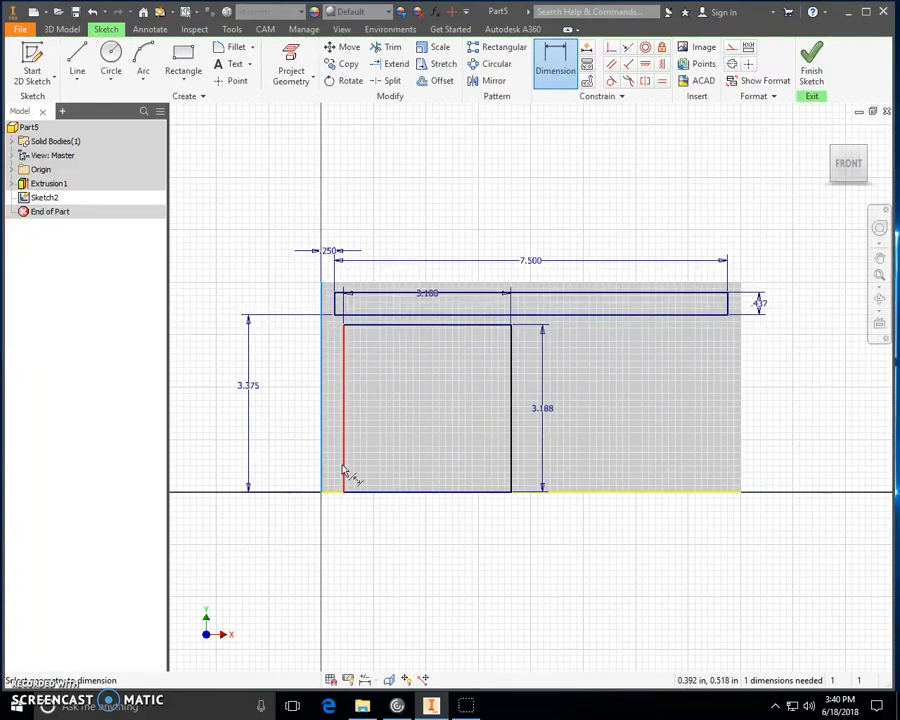
pyautogui.click(343, 470)
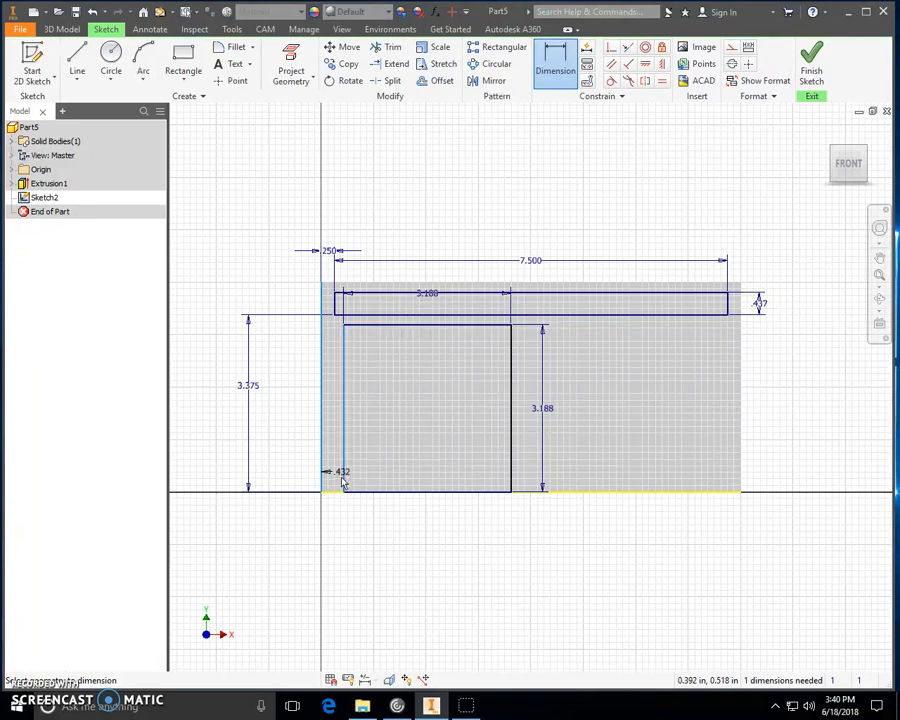
pyautogui.click(334, 540)
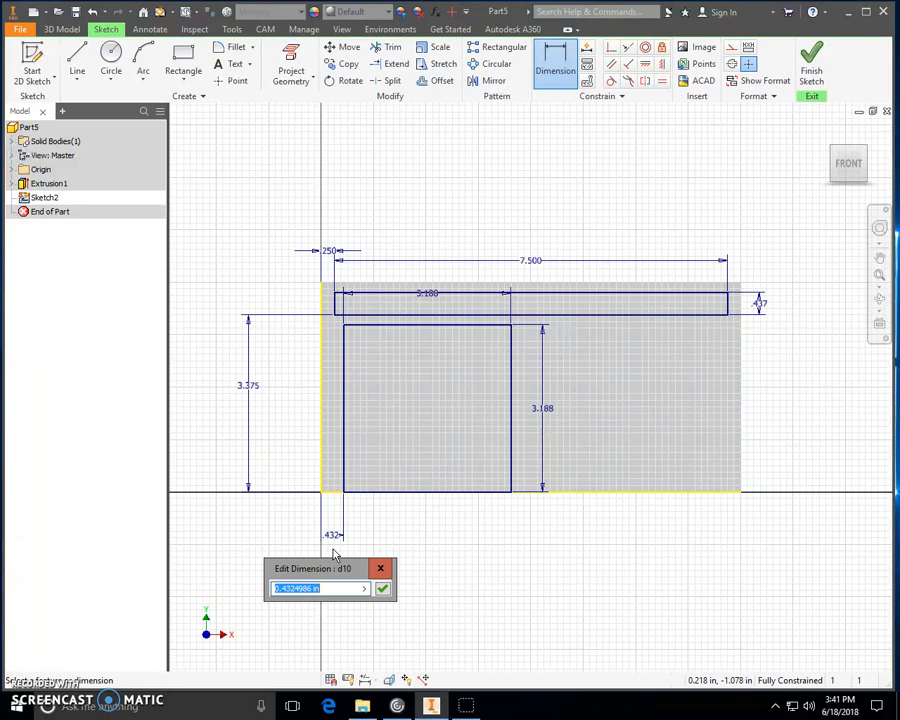
pyautogui.write('.25')
pyautogui.click(382, 588)
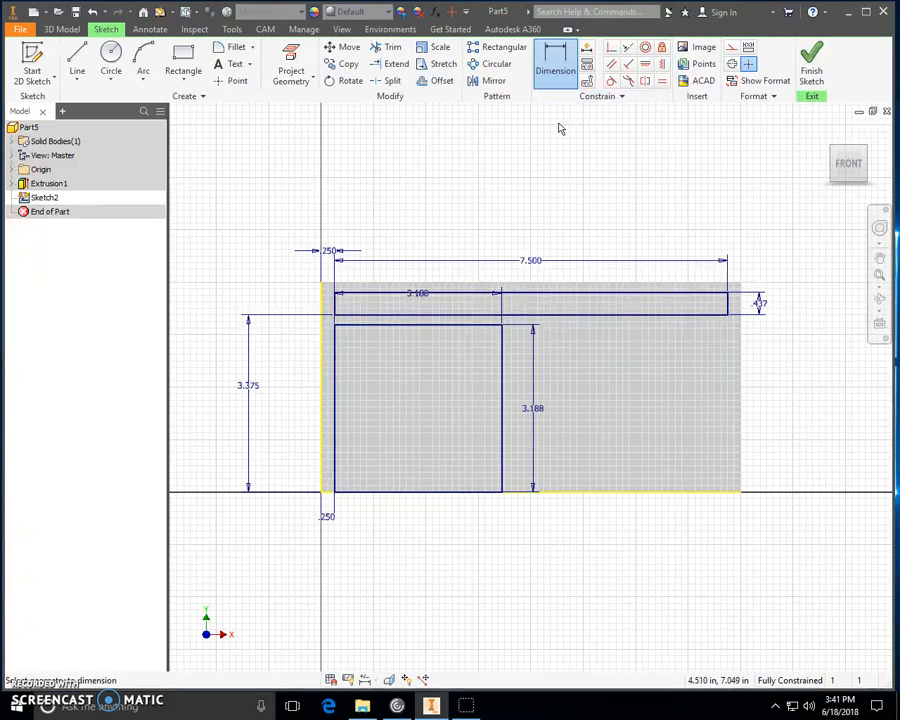
pyautogui.press('Escape')
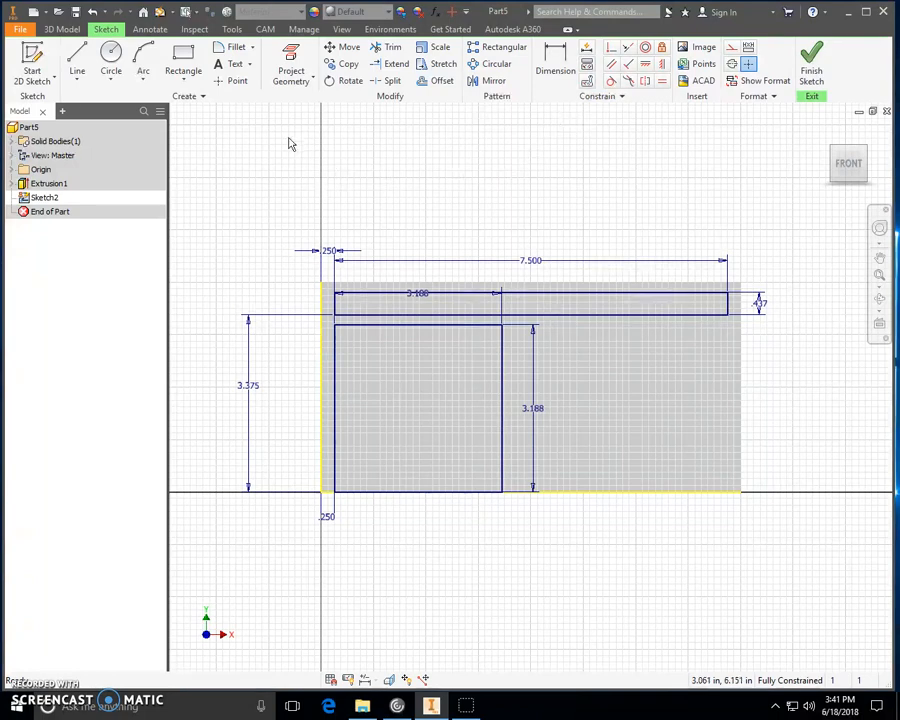
# Fillet all four corners of the narrow upper rectangle with a 0.188 in radius.
pyautogui.click(238, 48)
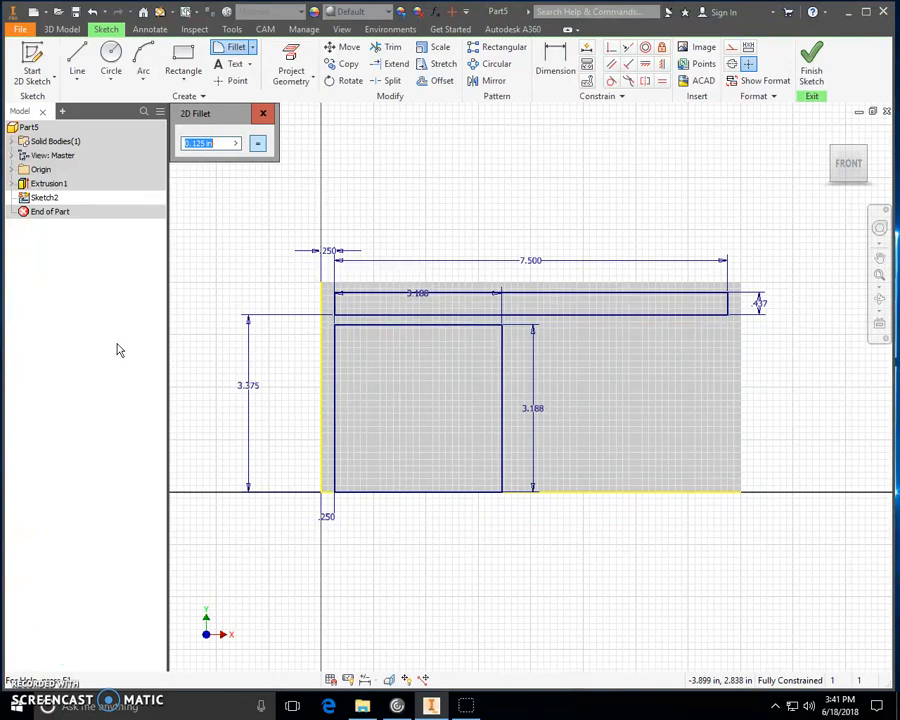
pyautogui.click(210, 144)
pyautogui.doubleClick(210, 144)
pyautogui.write('.188')
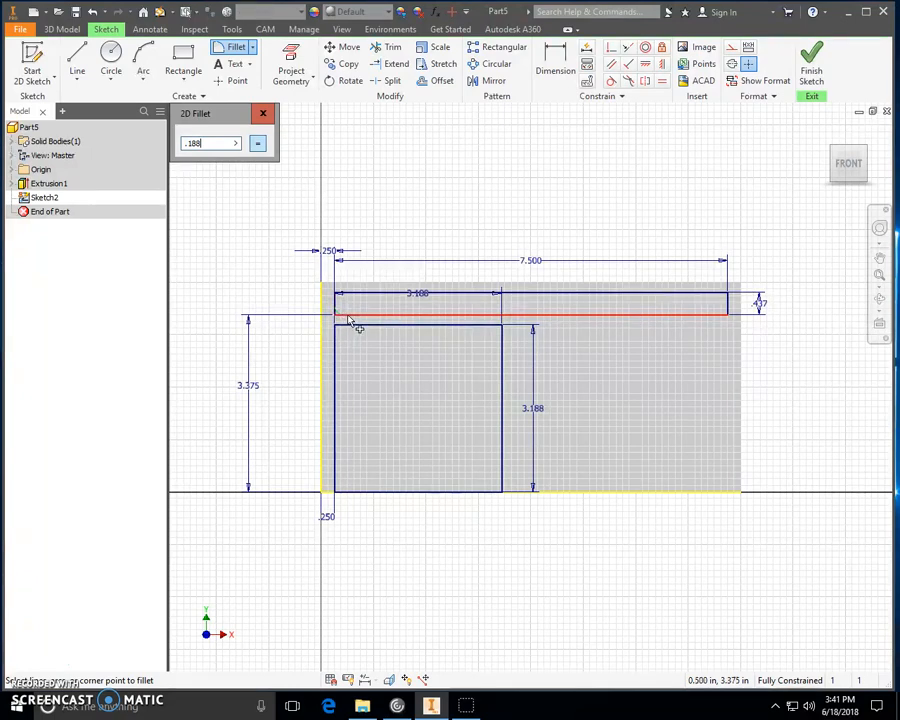
pyautogui.click(348, 316)
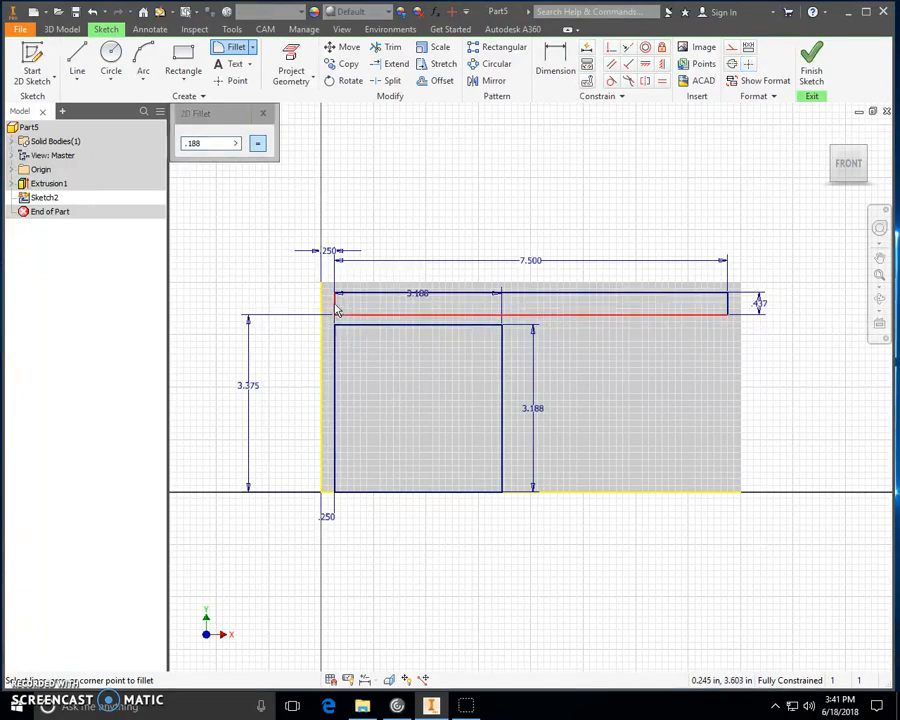
pyautogui.click(337, 311)
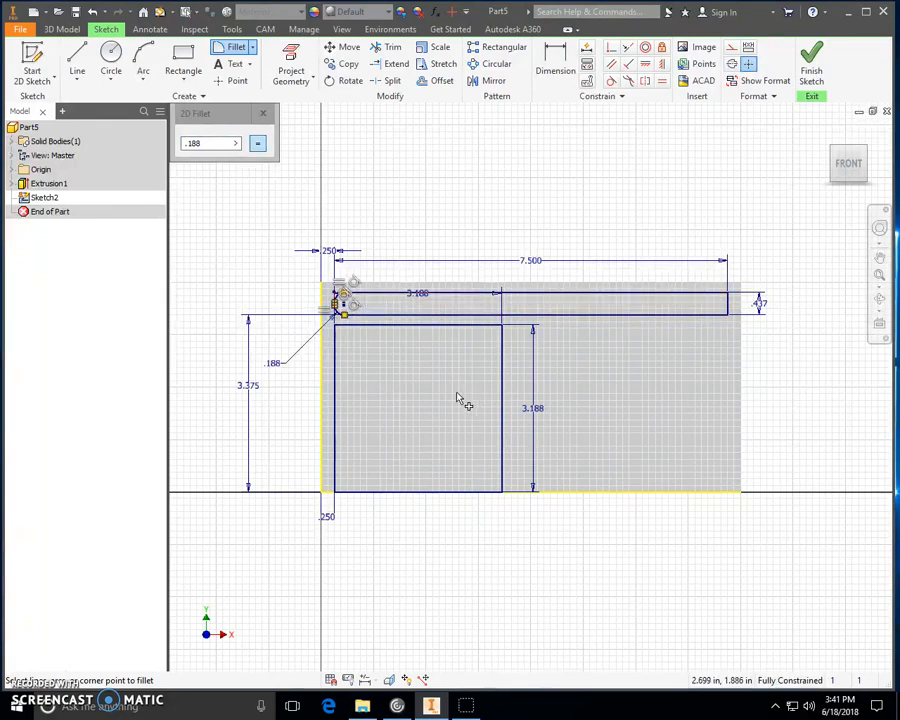
pyautogui.click(717, 295)
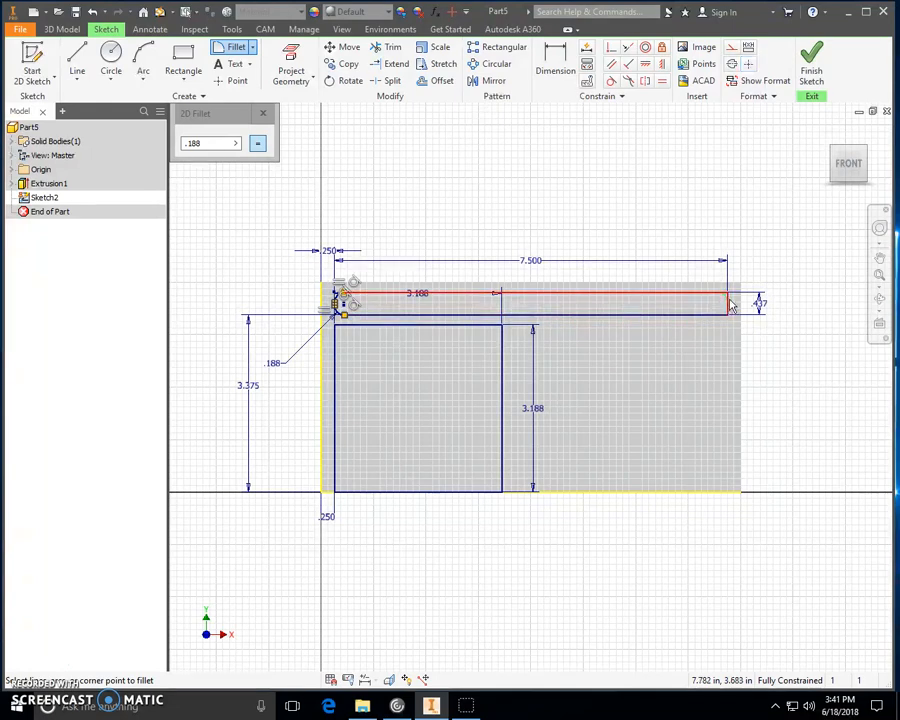
pyautogui.click(729, 305)
pyautogui.click(727, 309)
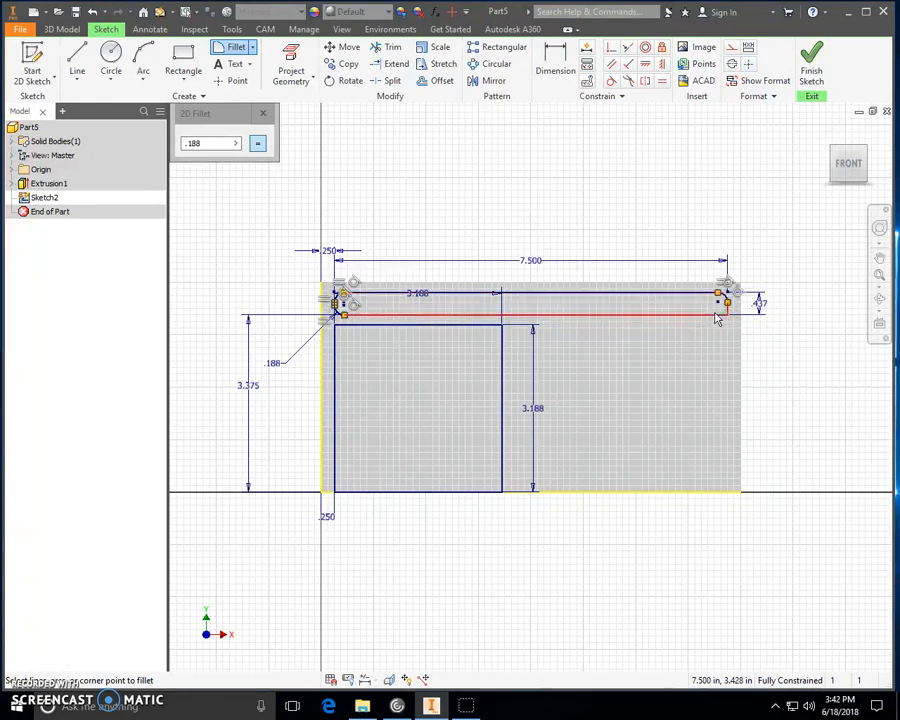
pyautogui.click(714, 314)
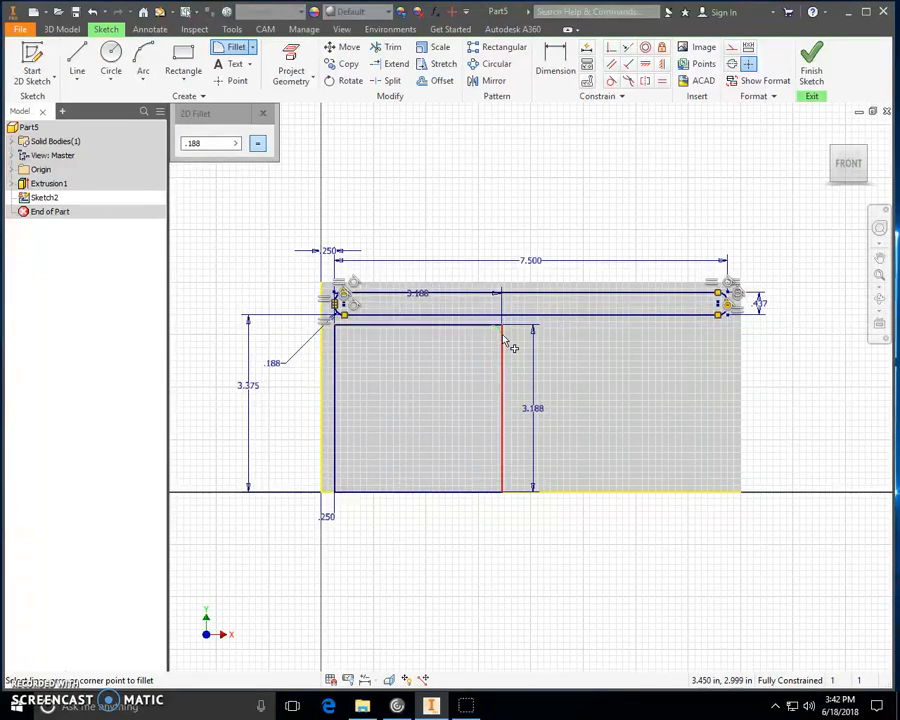
# Fillet the two upper corners of the square with the same 0.188 in radius.
pyautogui.click(503, 343)
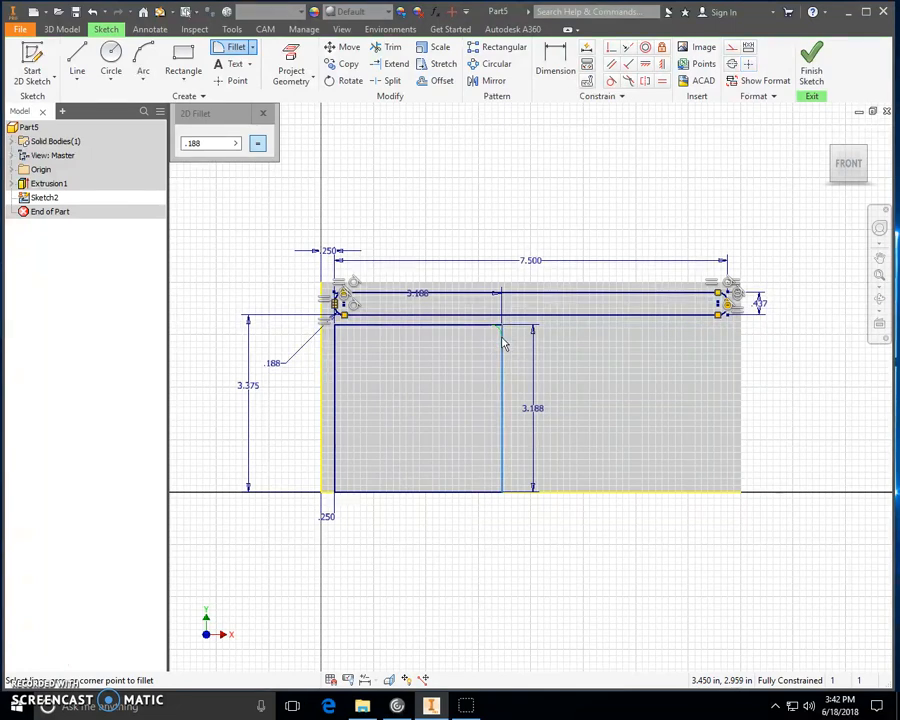
pyautogui.click(491, 328)
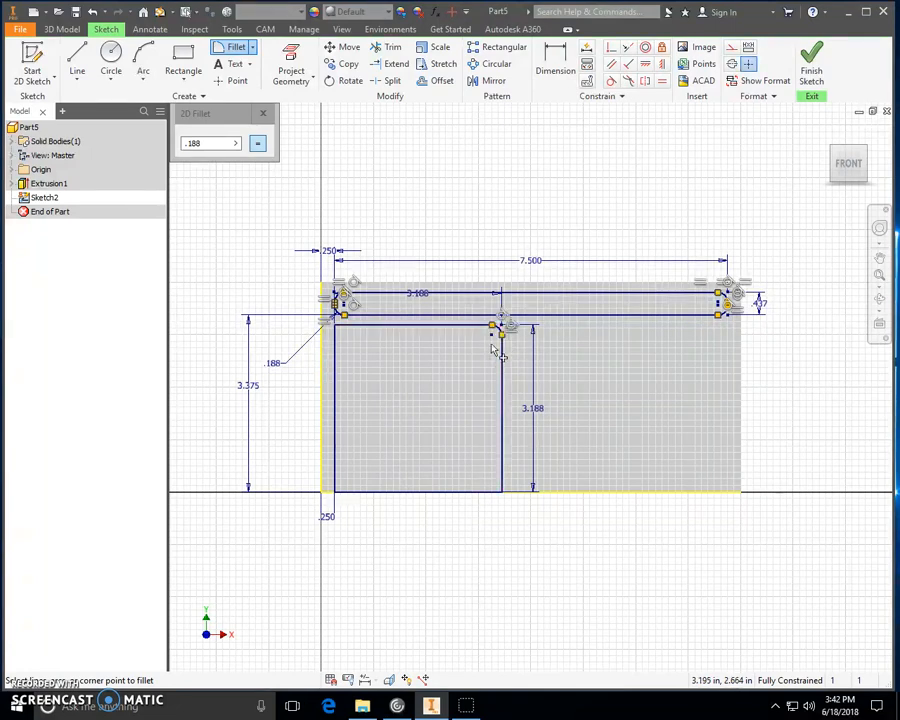
pyautogui.click(358, 329)
pyautogui.click(338, 348)
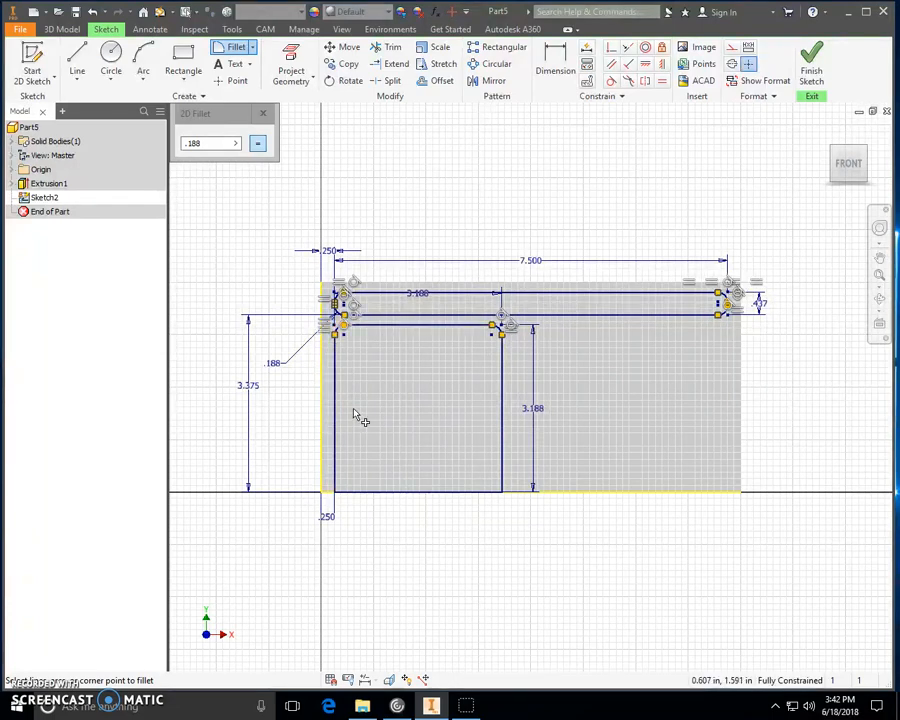
pyautogui.click(264, 118)
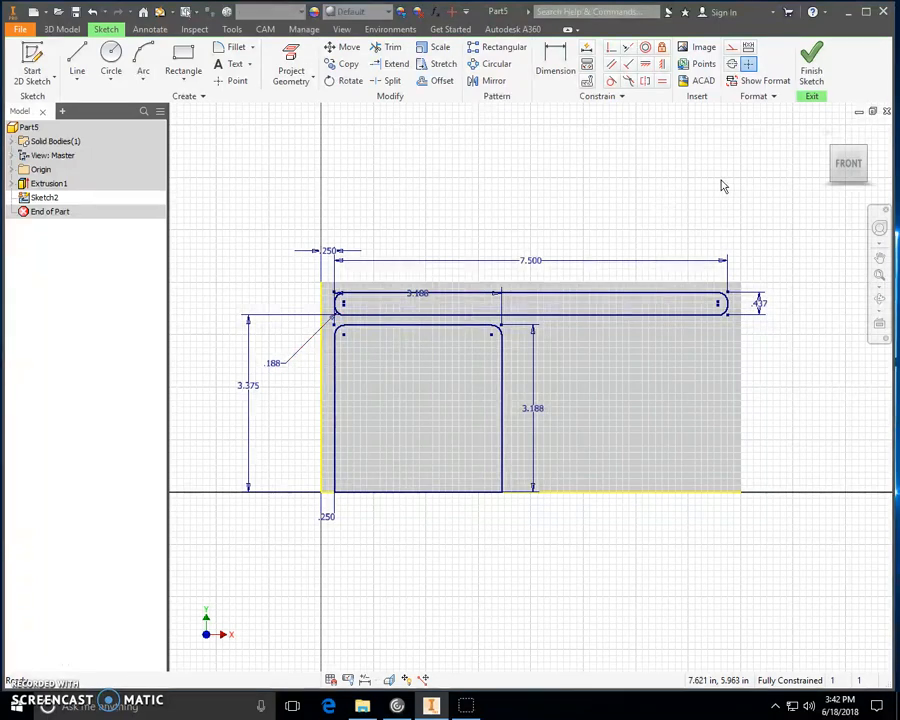
# Finish the sketch and cut the square and narrow slot profiles 0.188 in deep into the plate with Extrude.
pyautogui.click(811, 60)
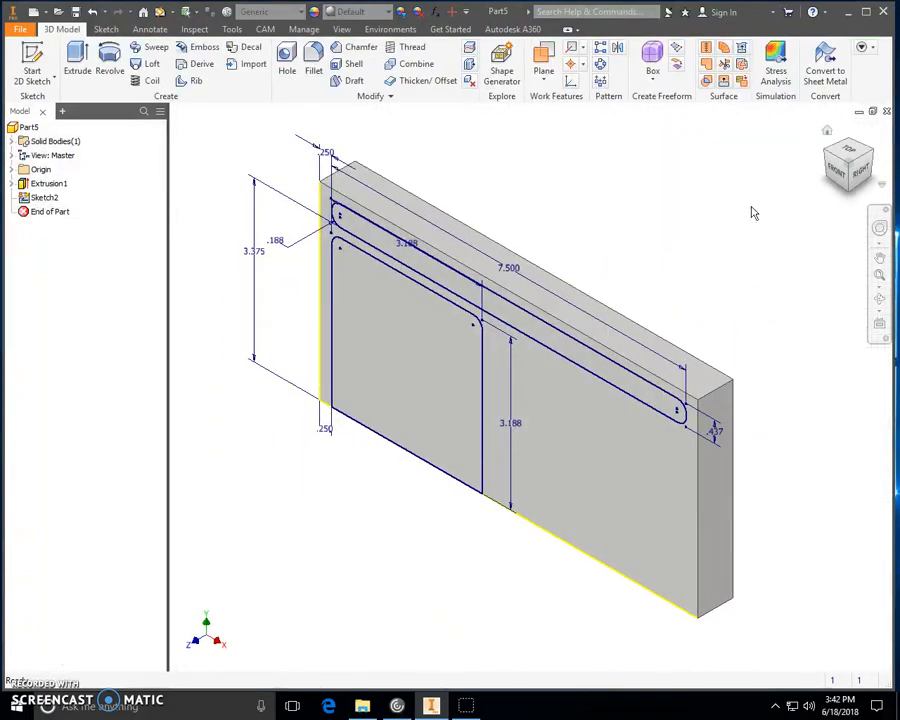
pyautogui.click(79, 60)
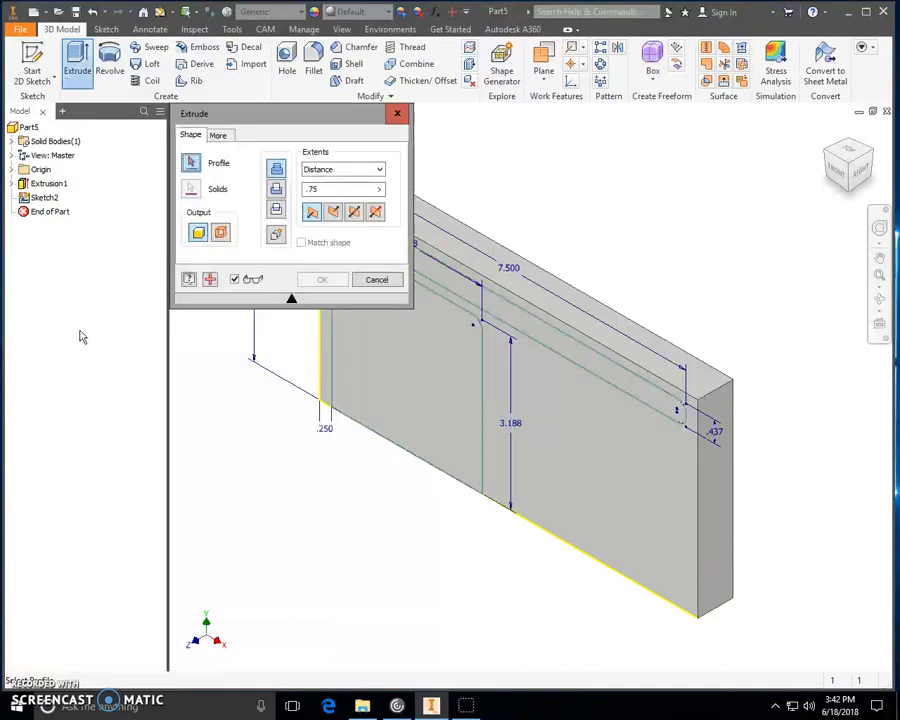
pyautogui.doubleClick(334, 191)
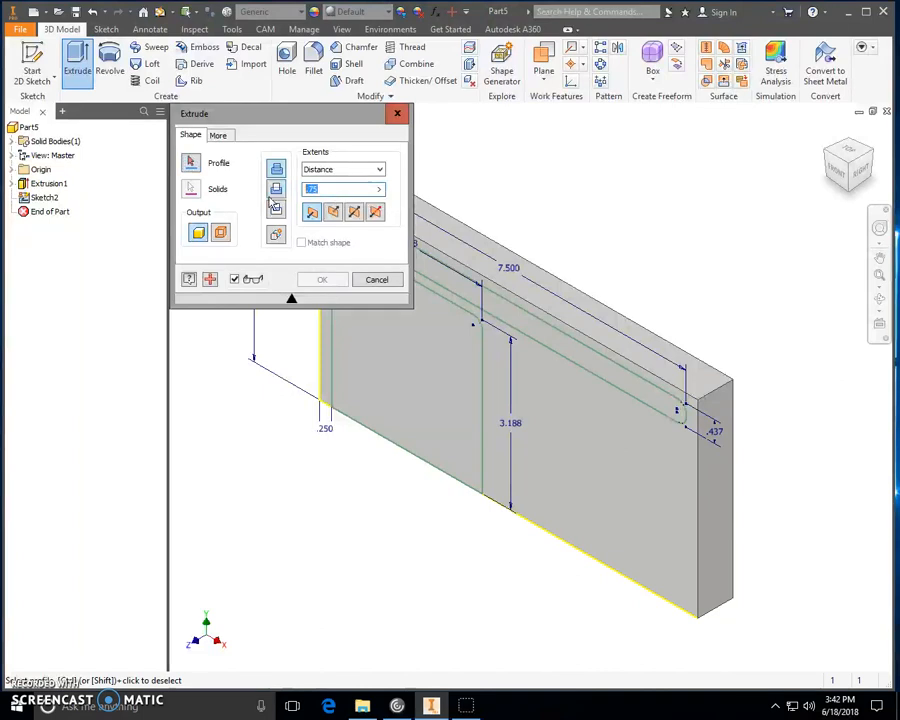
pyautogui.write('.188')
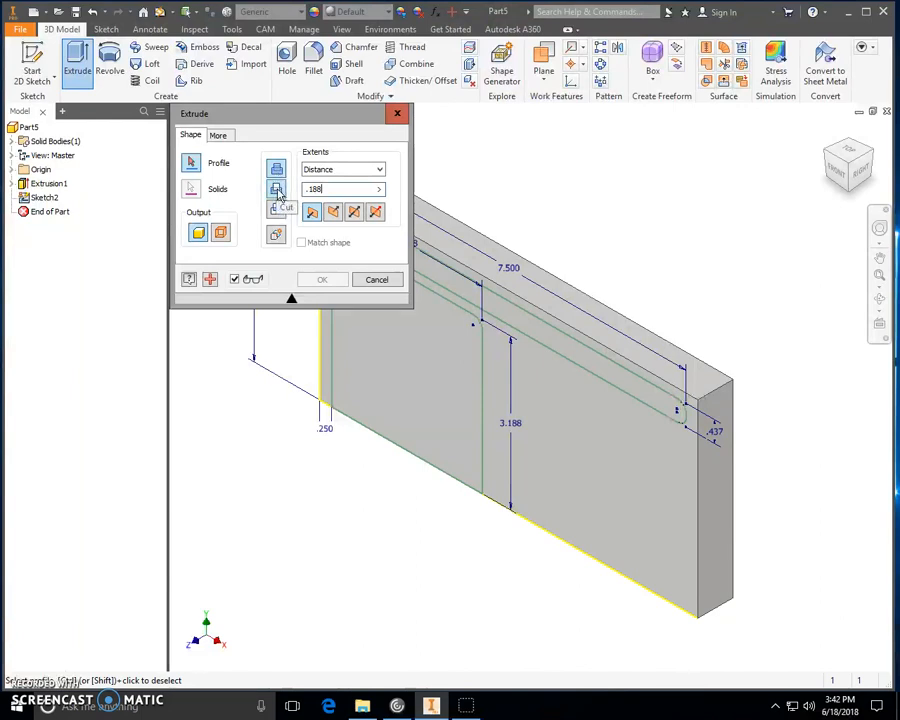
pyautogui.click(335, 217)
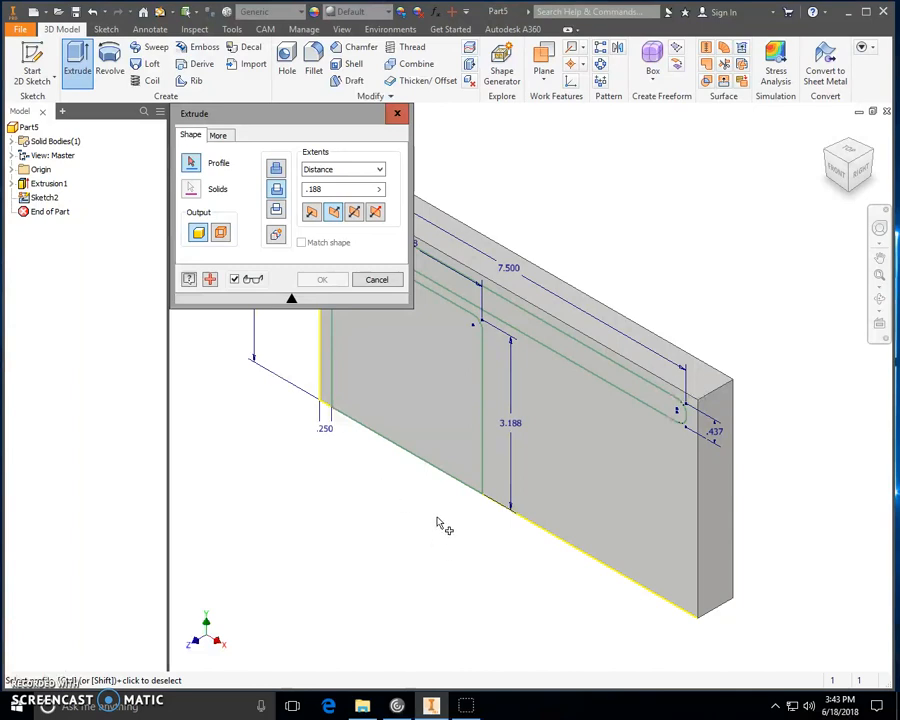
pyautogui.click(427, 364)
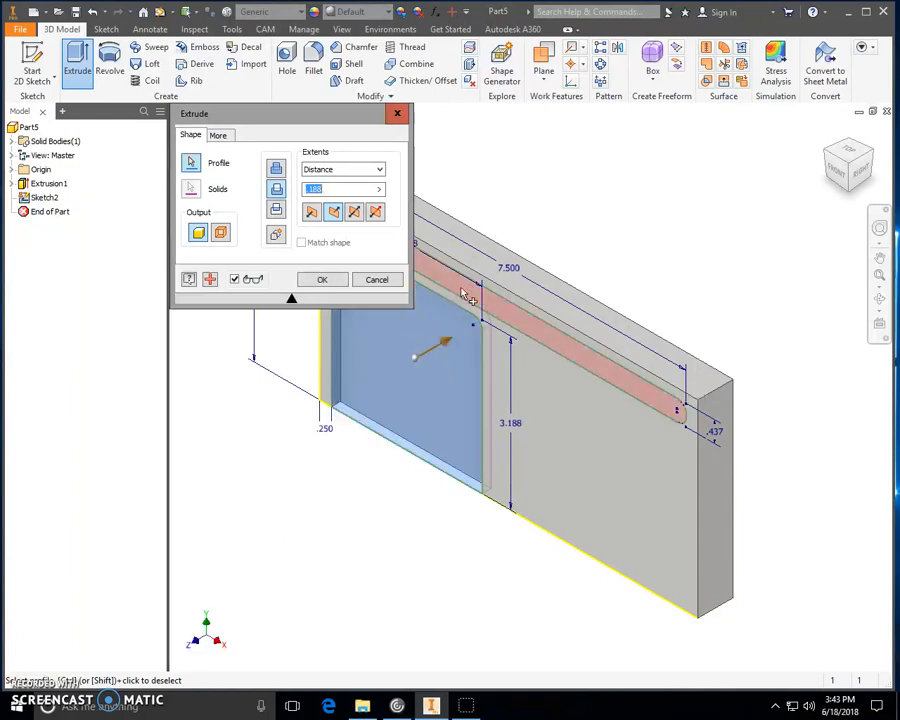
pyautogui.click(516, 318)
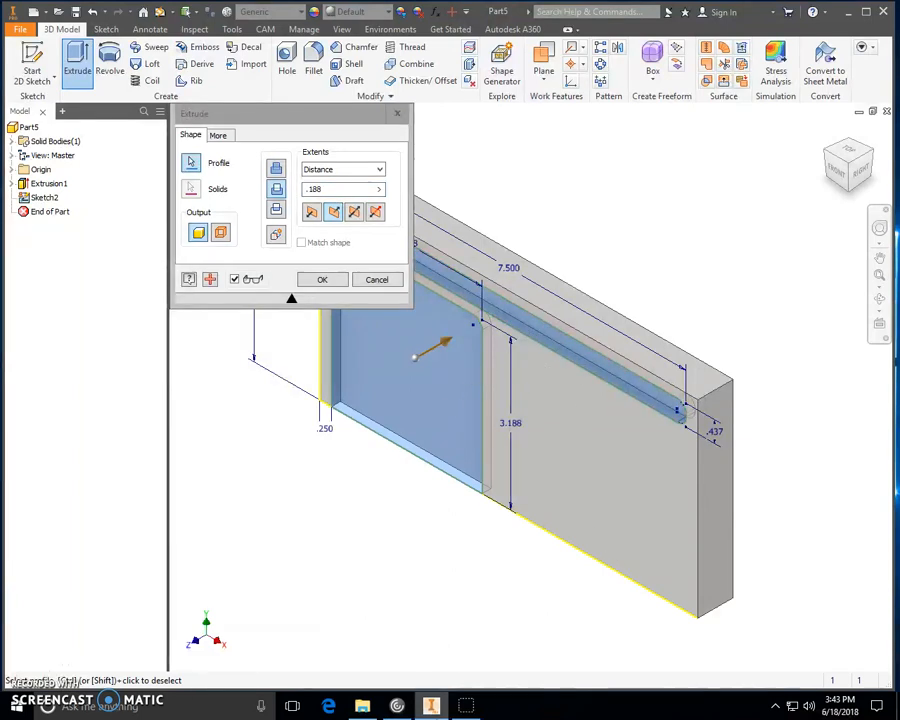
pyautogui.click(320, 281)
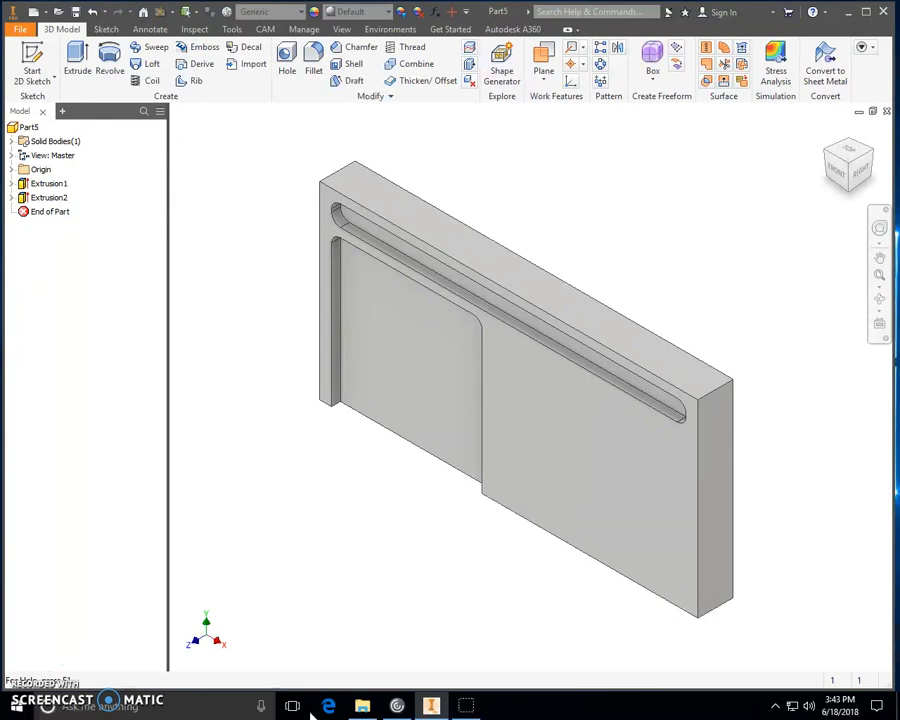
# Save the part in the owner's user folder, named with the owner's surname followed by "Note Pad Holder".
pyautogui.click(22, 30)
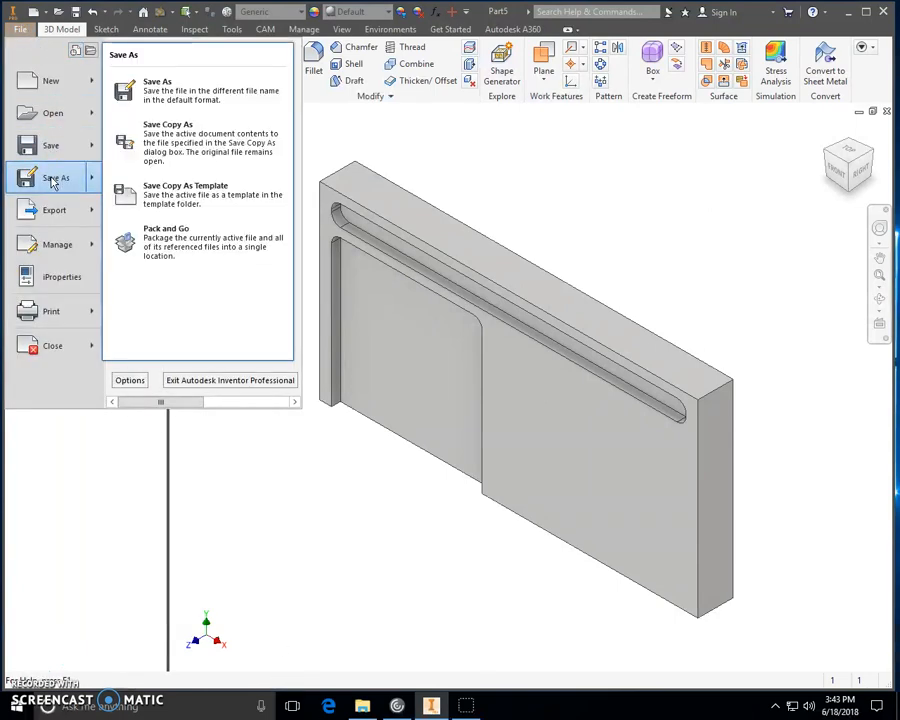
pyautogui.click(50, 178)
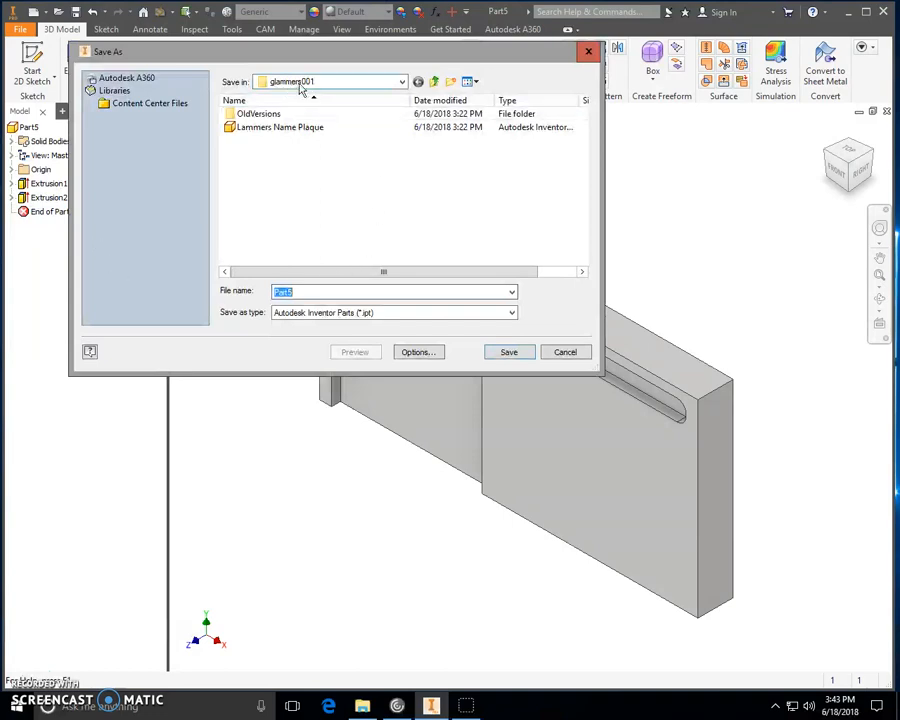
pyautogui.click(402, 82)
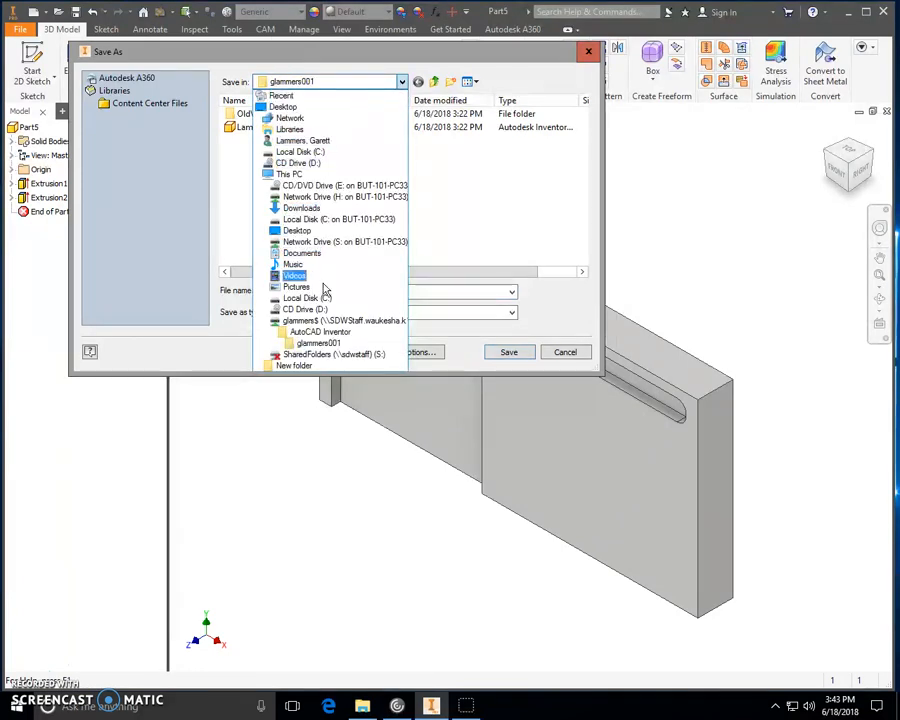
pyautogui.click(318, 344)
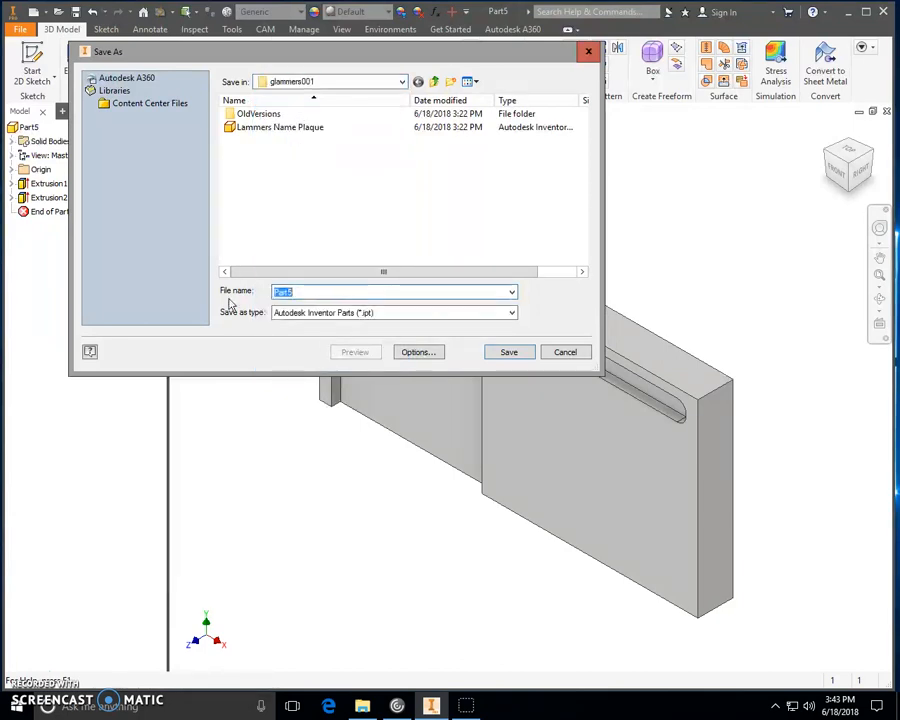
pyautogui.write('Lammers ')
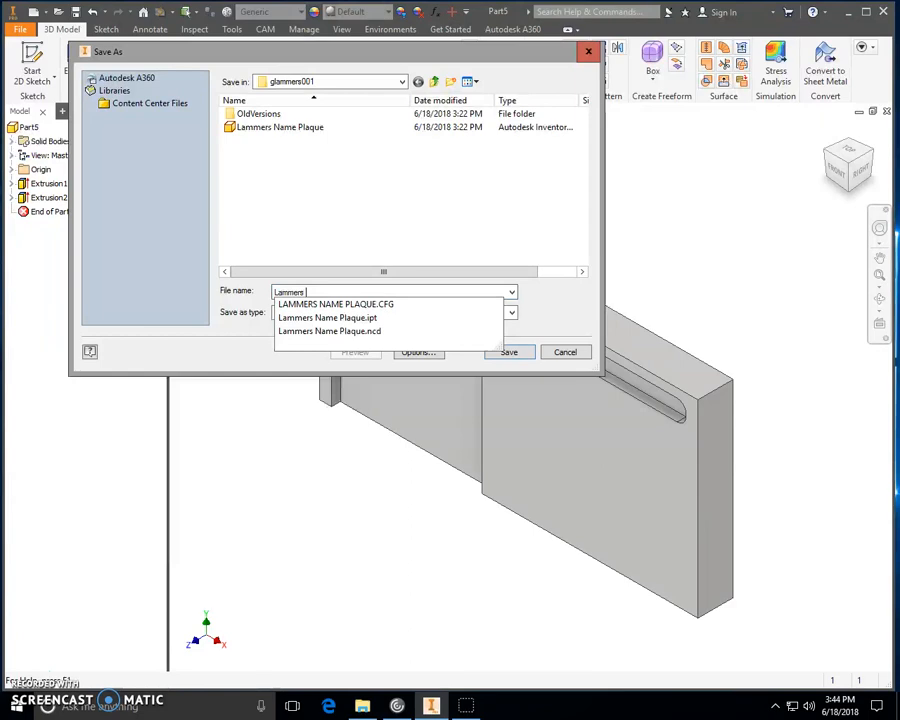
pyautogui.write('Note Pad H')
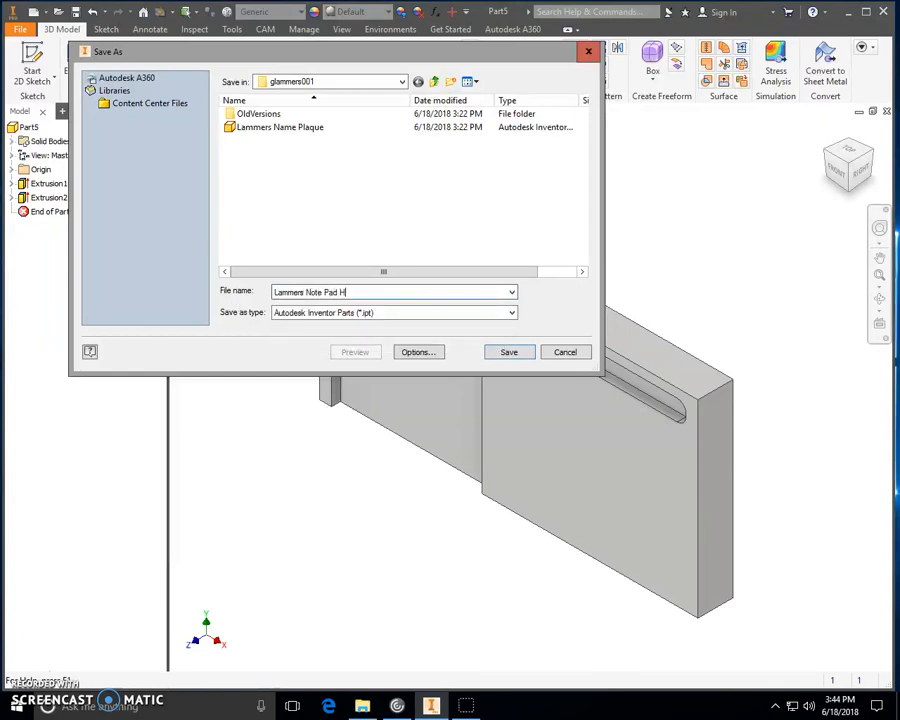
pyautogui.write('older')
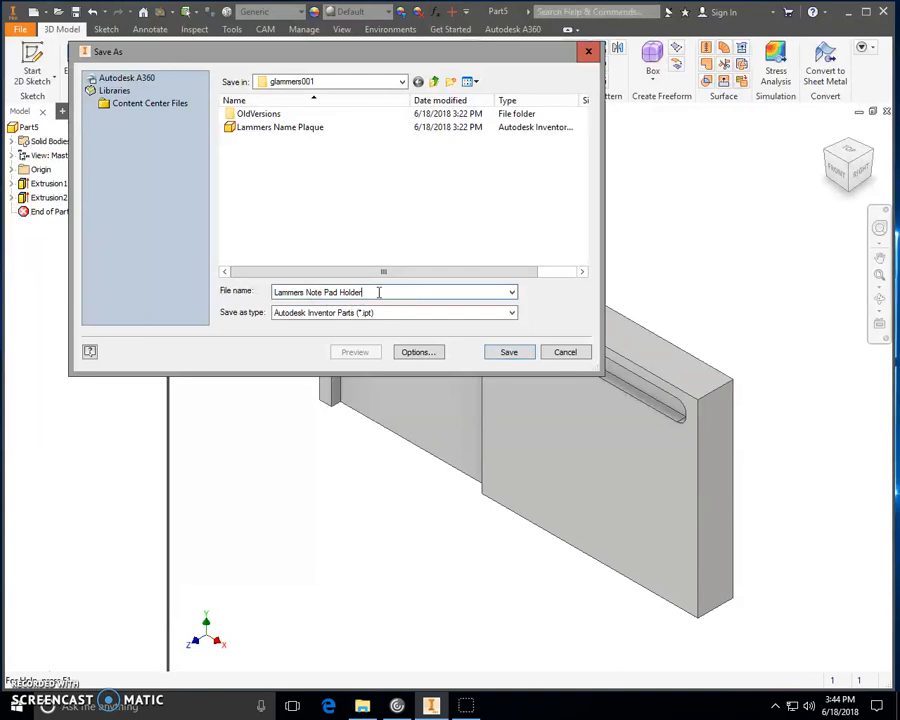
pyautogui.click(508, 357)
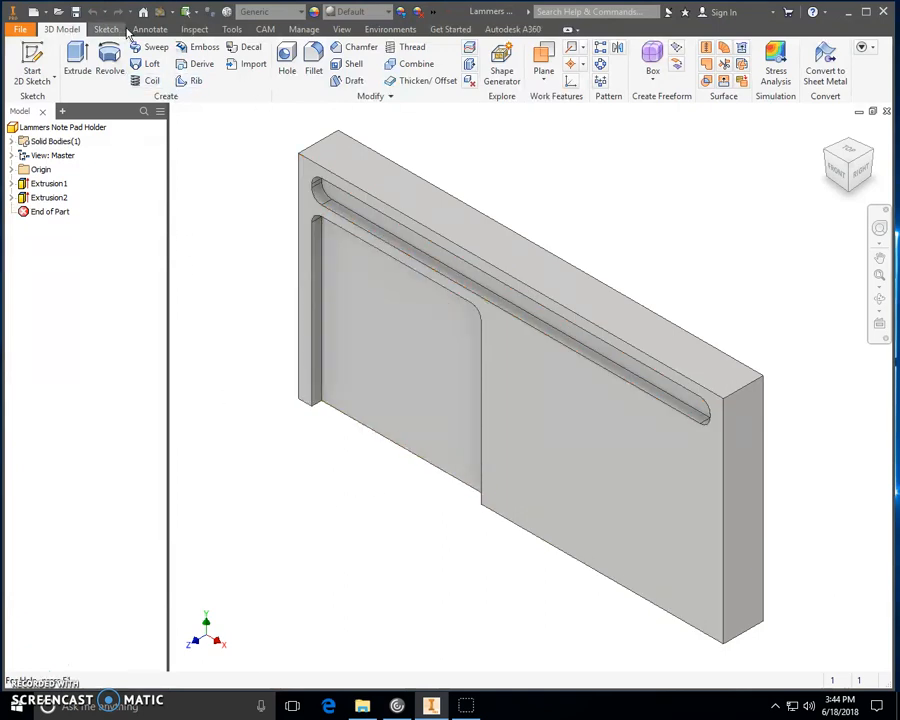
# Create a CAM milling setup and set its work coordinate system origin to the model origin.
pyautogui.click(265, 29)
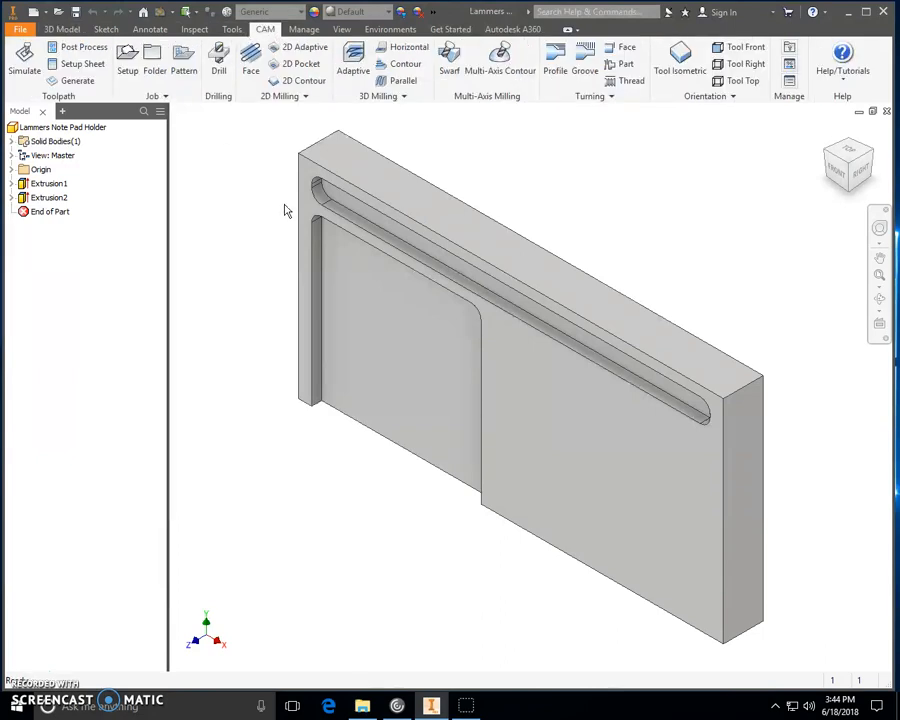
pyautogui.click(127, 62)
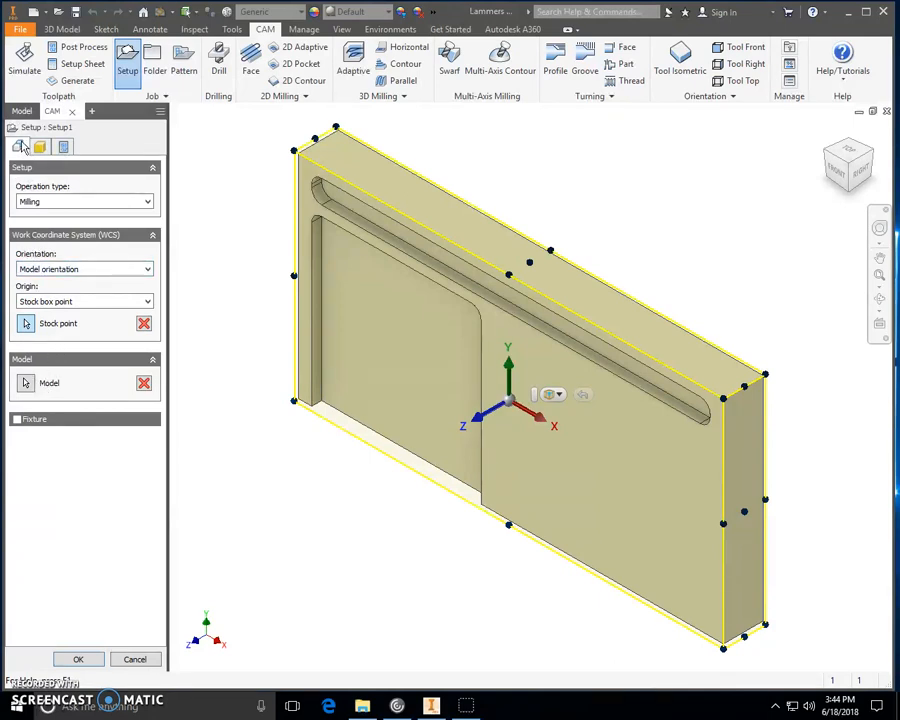
pyautogui.click(96, 305)
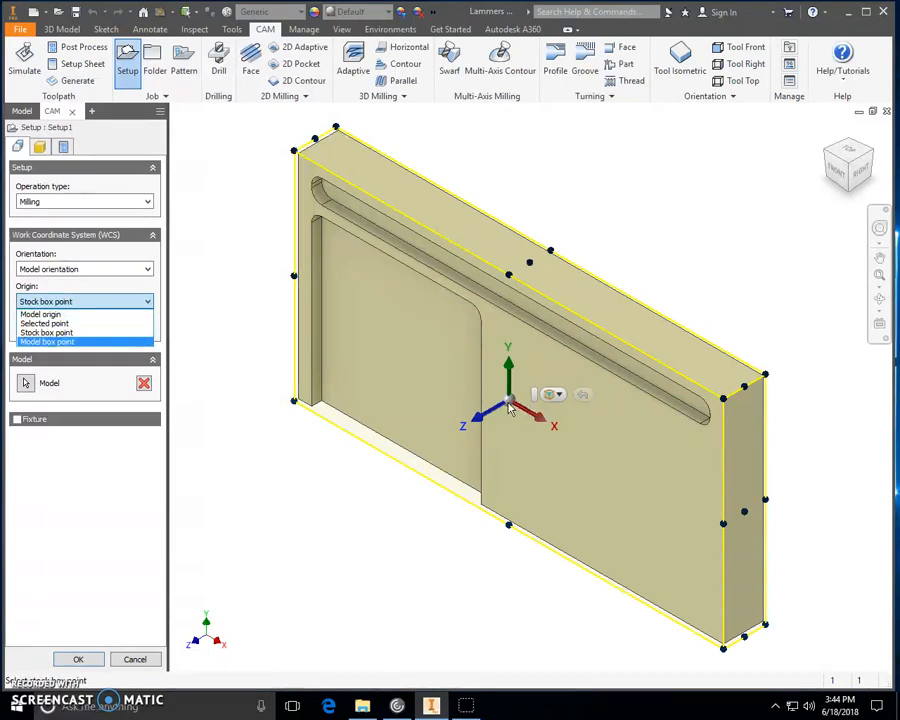
pyautogui.click(63, 332)
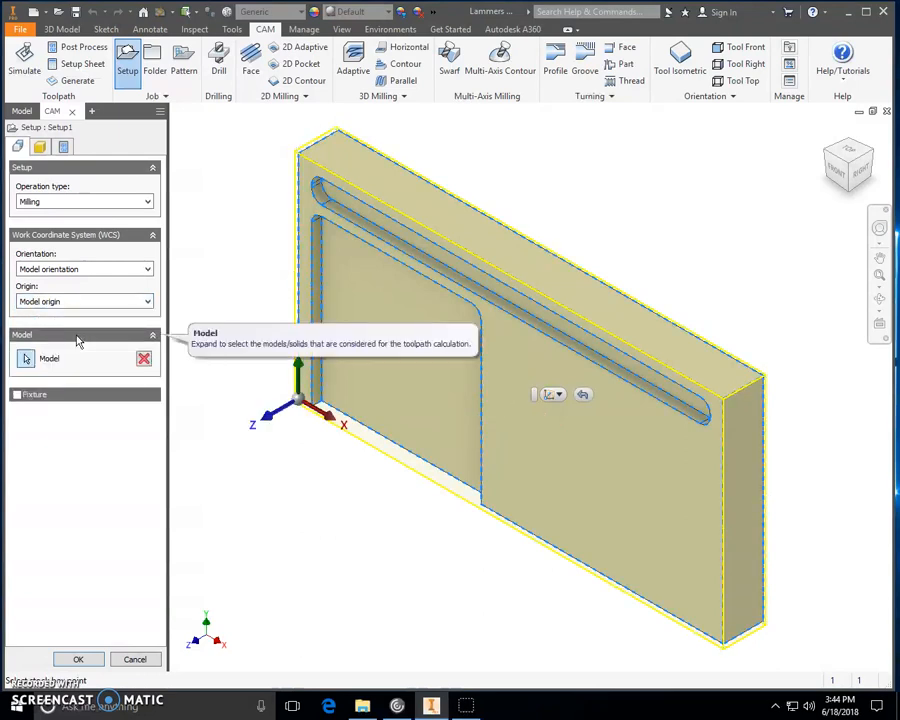
# Define the setup's stock as a fixed size box with a height (Z) of 0.75 in.
pyautogui.click(42, 148)
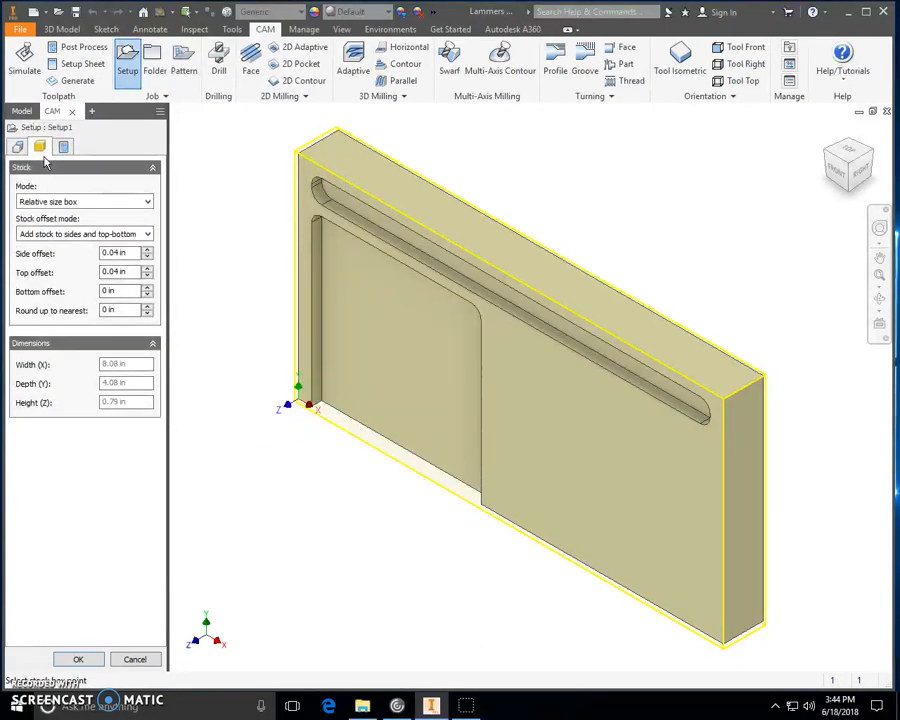
pyautogui.click(109, 206)
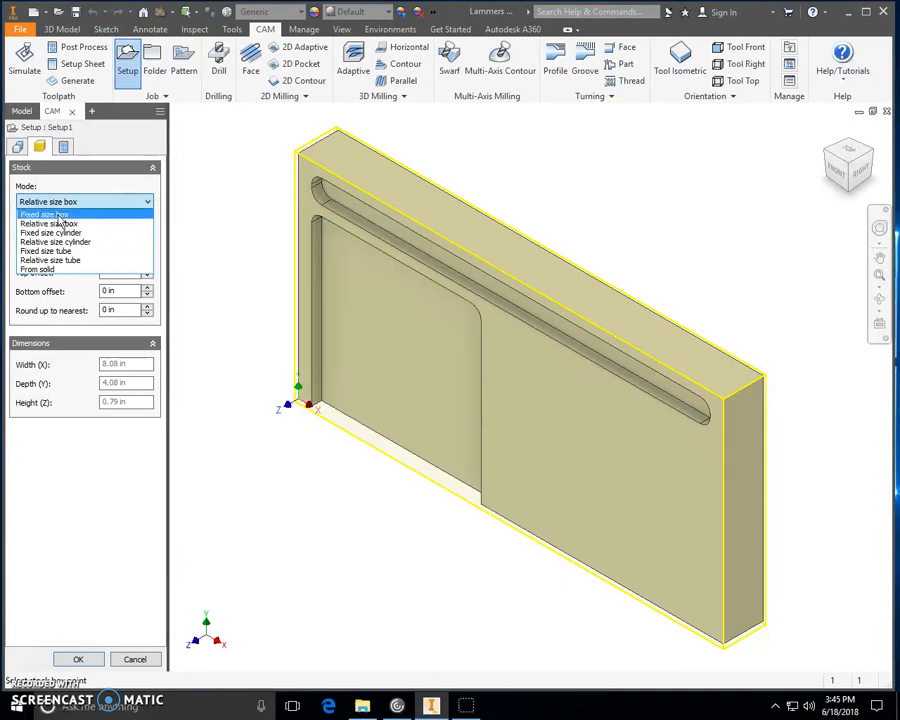
pyautogui.click(58, 215)
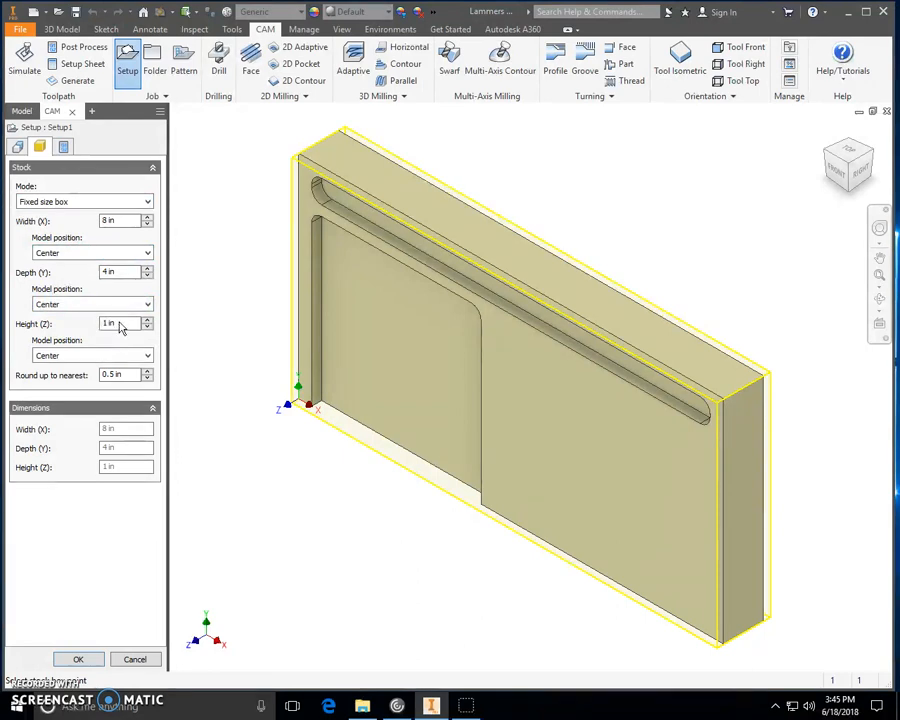
pyautogui.moveTo(116, 326); pyautogui.dragTo(88, 328)
pyautogui.write('0.75')
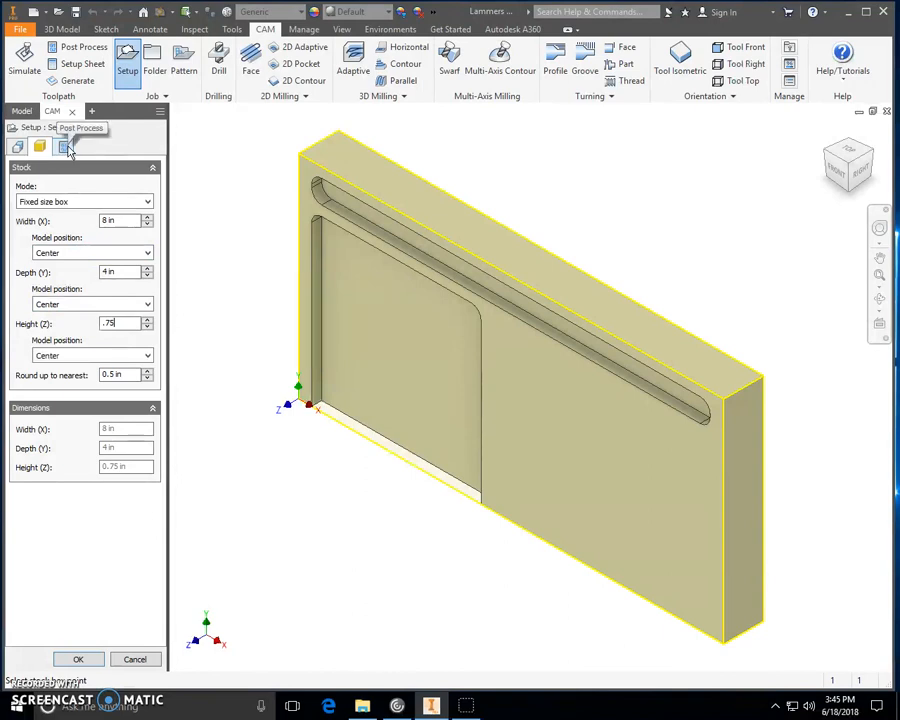
# Name the setup's program with the owner's surname followed by "Note Pad Holder" and accept the setup.
pyautogui.click(65, 147)
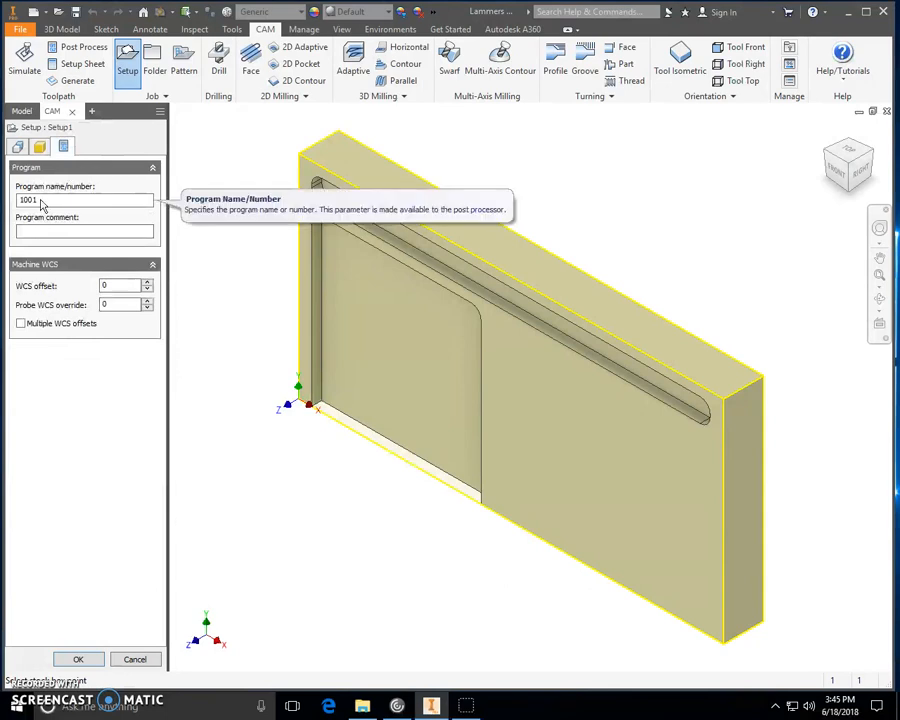
pyautogui.moveTo(34, 203); pyautogui.dragTo(11, 204)
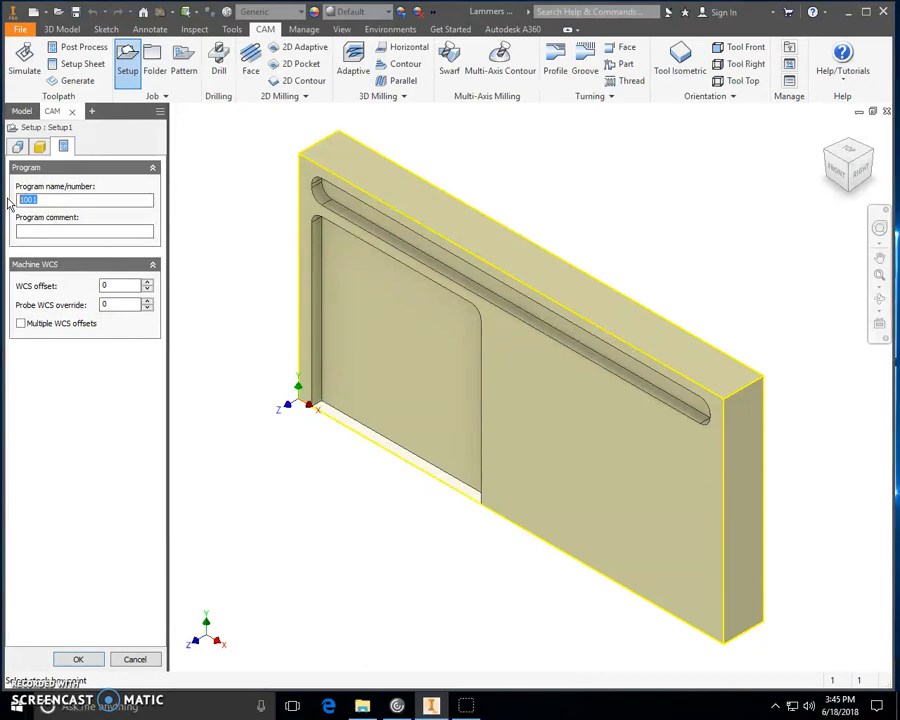
pyautogui.write('Lammers Note Pad Holder')
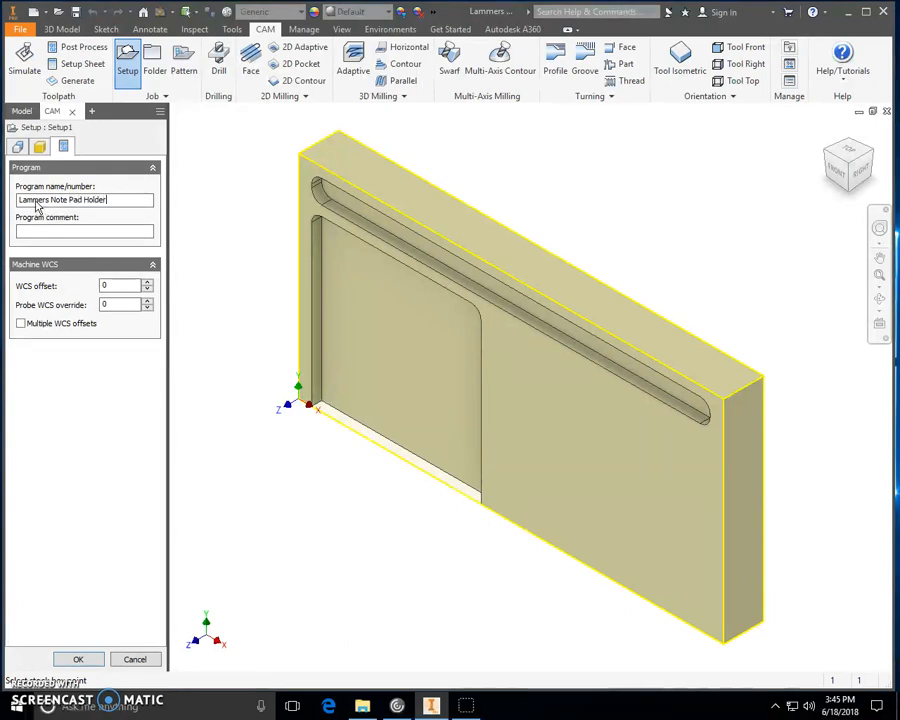
pyautogui.click(79, 660)
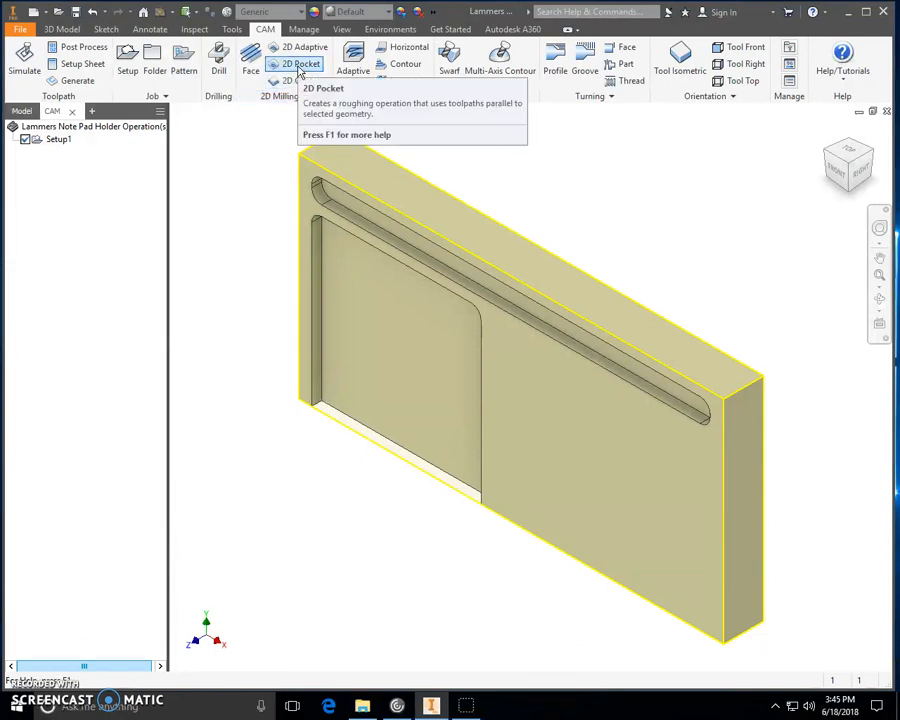
# Start a 2D Pocket operation and assign tool #1, the 1/8" flat end mill from the Butler MS Tool Library.
pyautogui.click(298, 70)
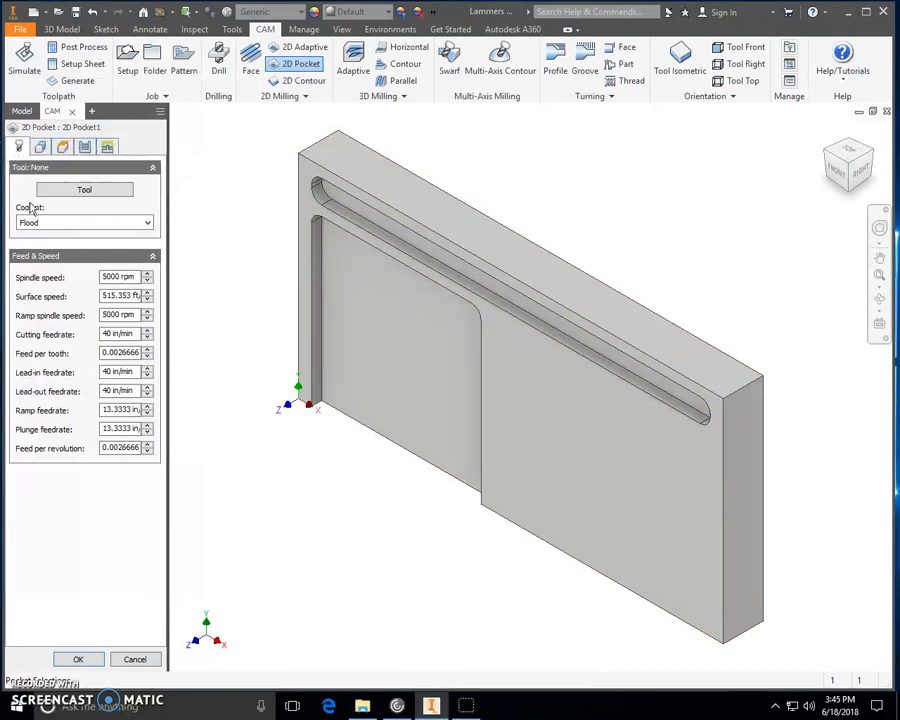
pyautogui.click(80, 190)
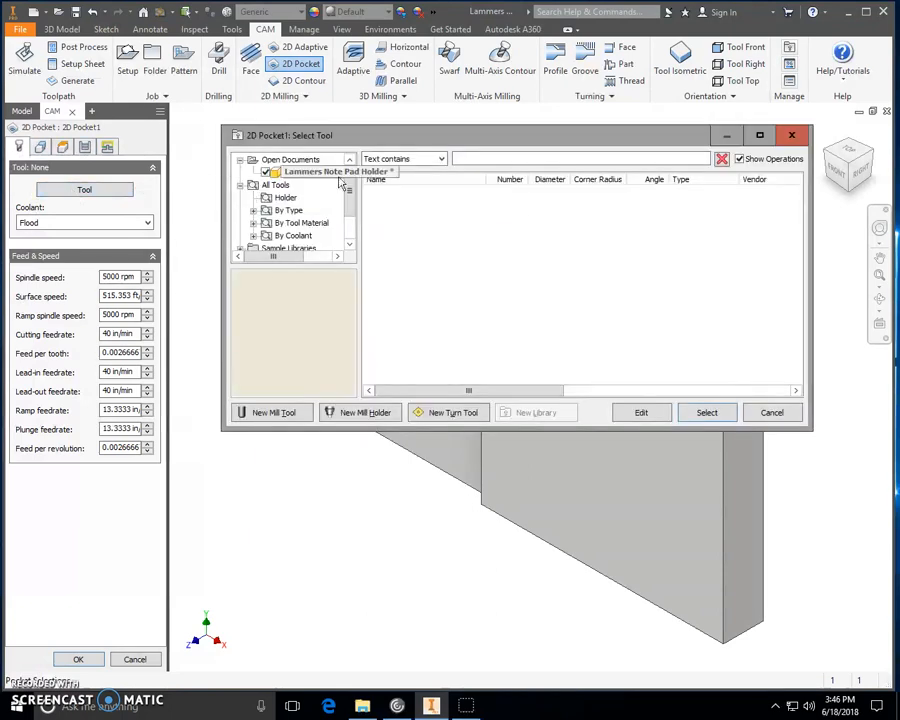
pyautogui.moveTo(350, 186); pyautogui.dragTo(354, 221)
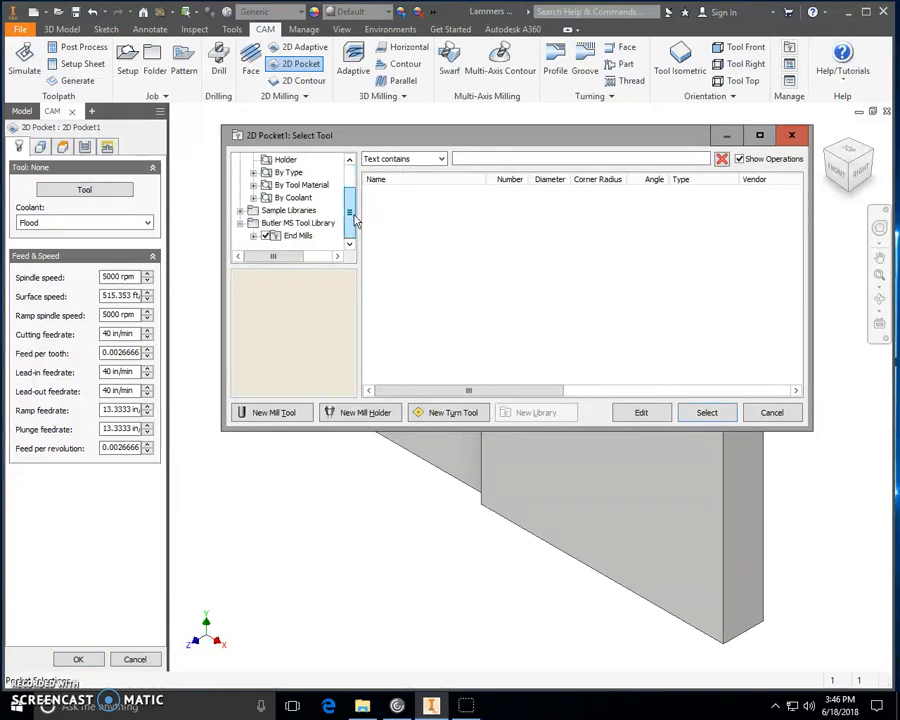
pyautogui.click(300, 223)
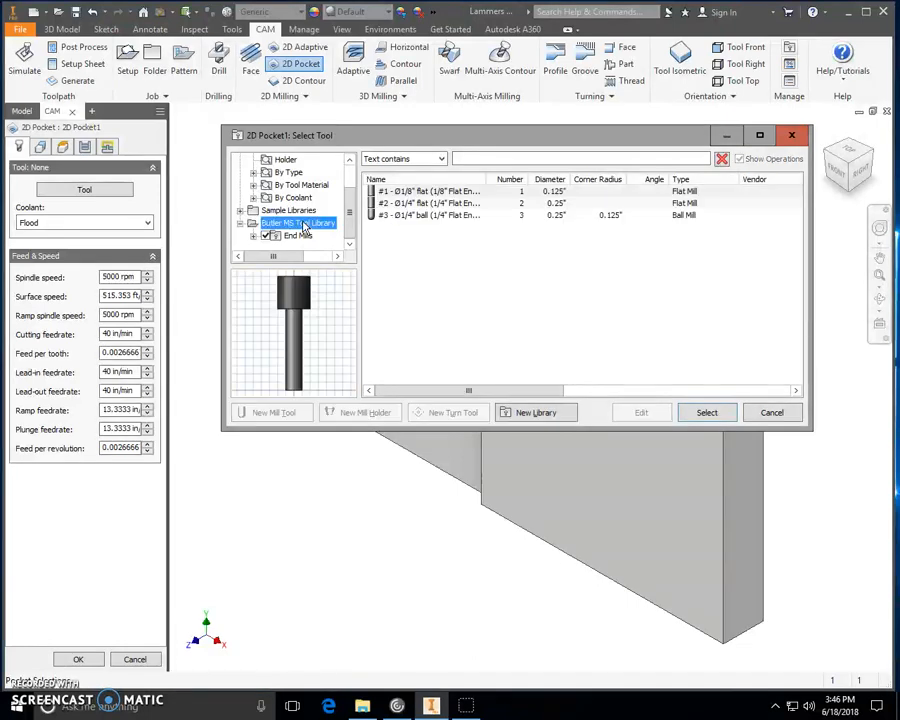
pyautogui.click(421, 193)
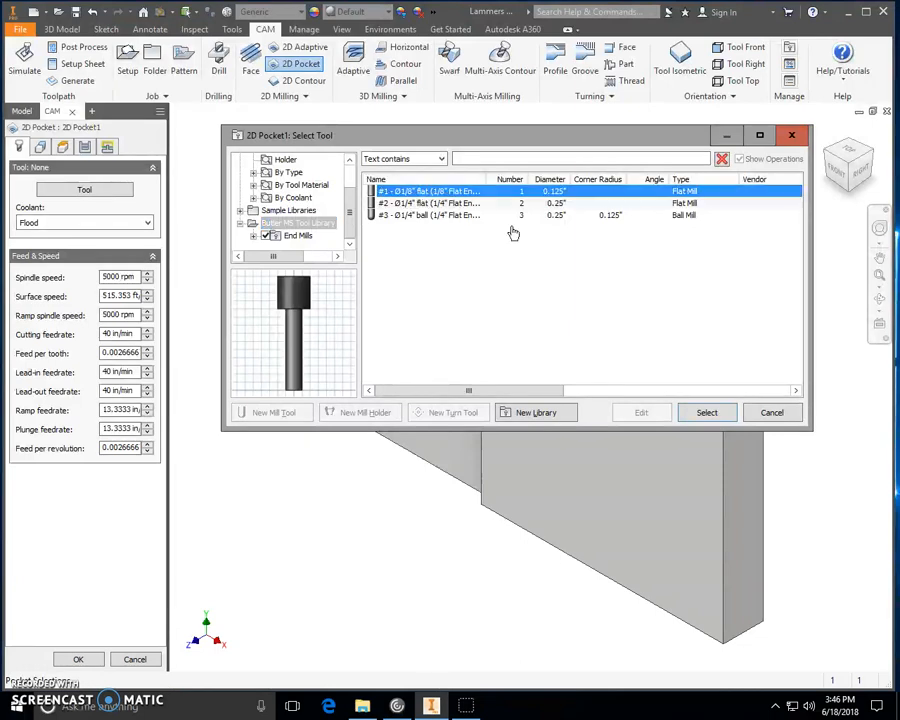
pyautogui.click(707, 414)
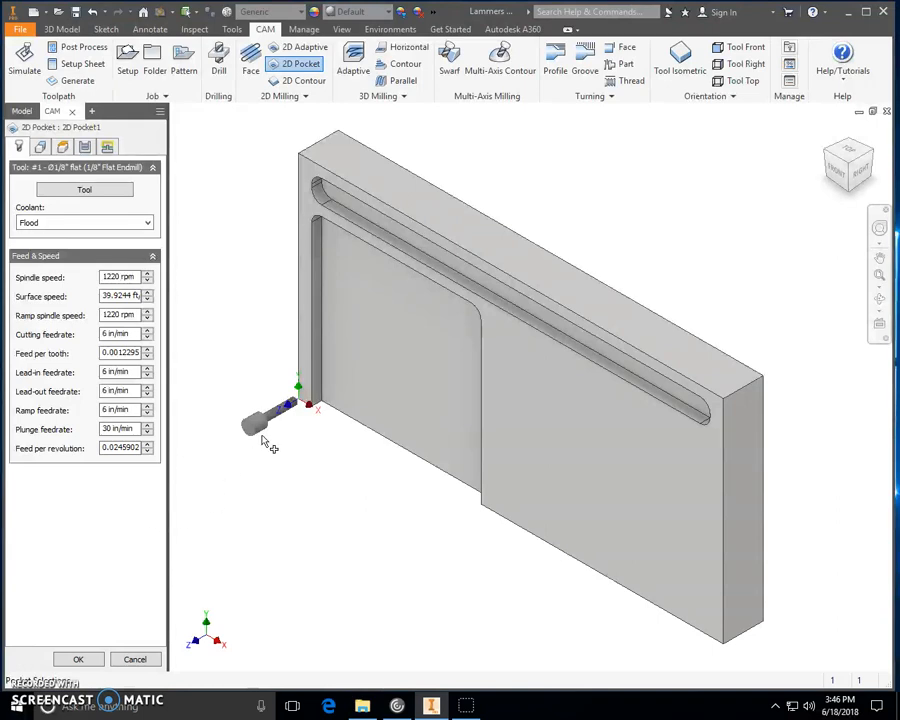
# Select the floors of the square pocket and the long narrow slot as the 2D pocket geometry.
pyautogui.click(41, 148)
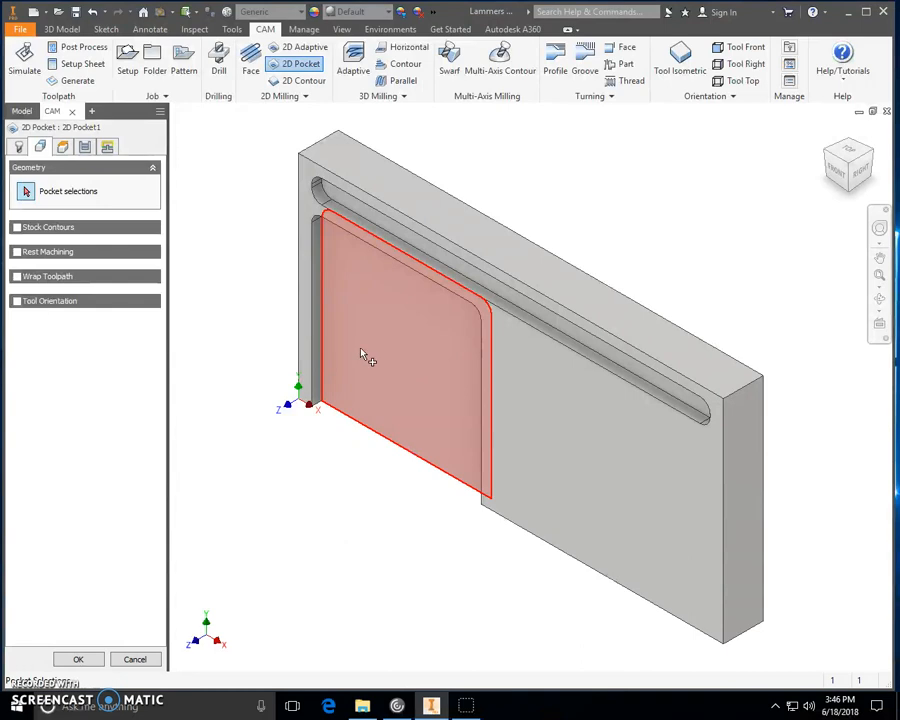
pyautogui.click(365, 357)
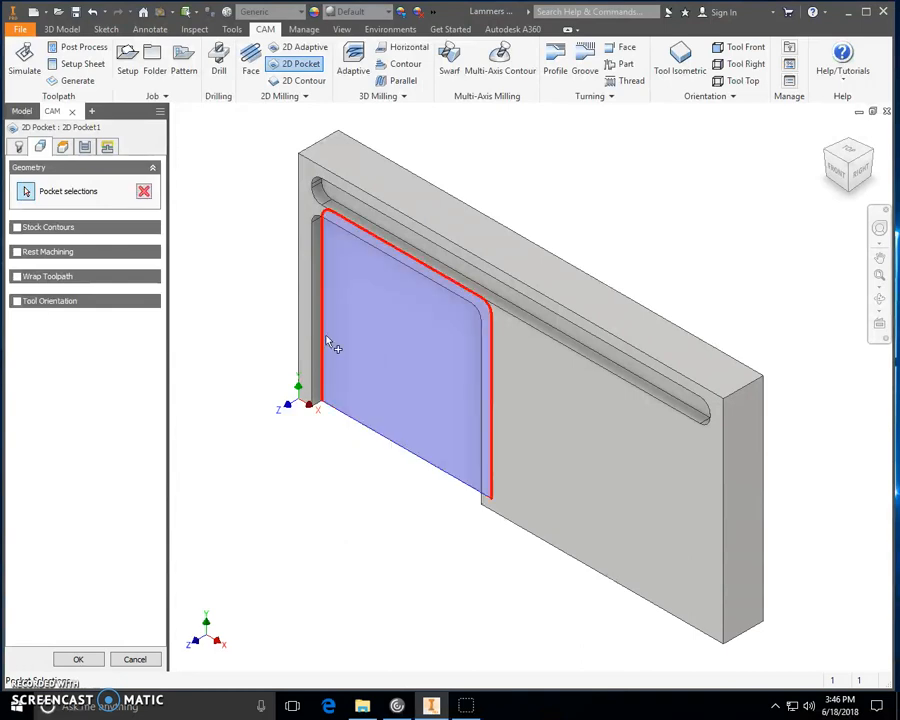
pyautogui.click(338, 200)
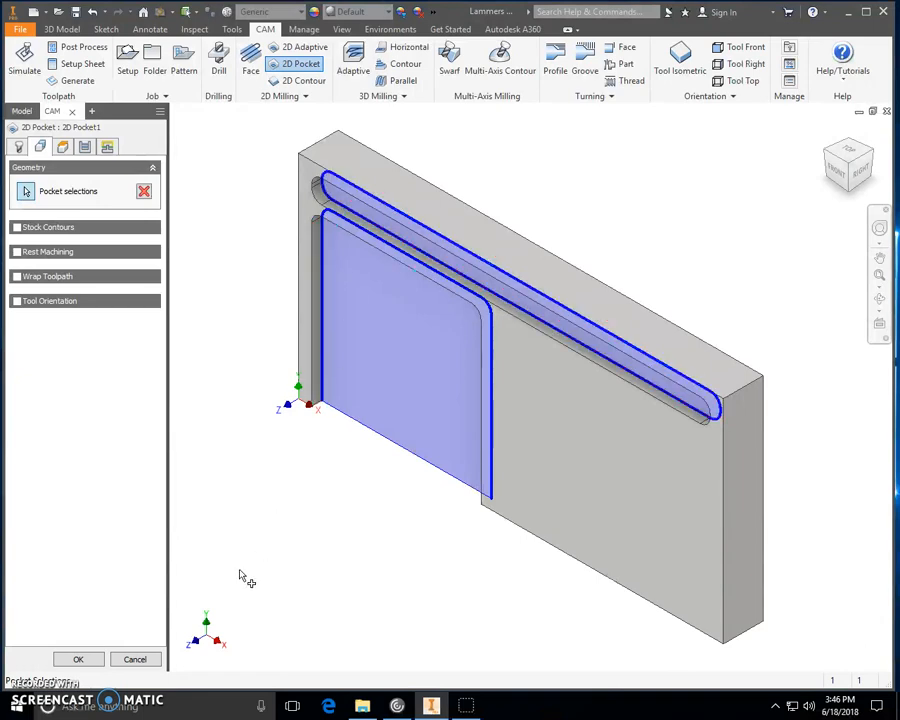
# Set the 2D pocket's clearance height to 0.2 in from the stock top and reference its feed height to the stock top.
pyautogui.click(68, 150)
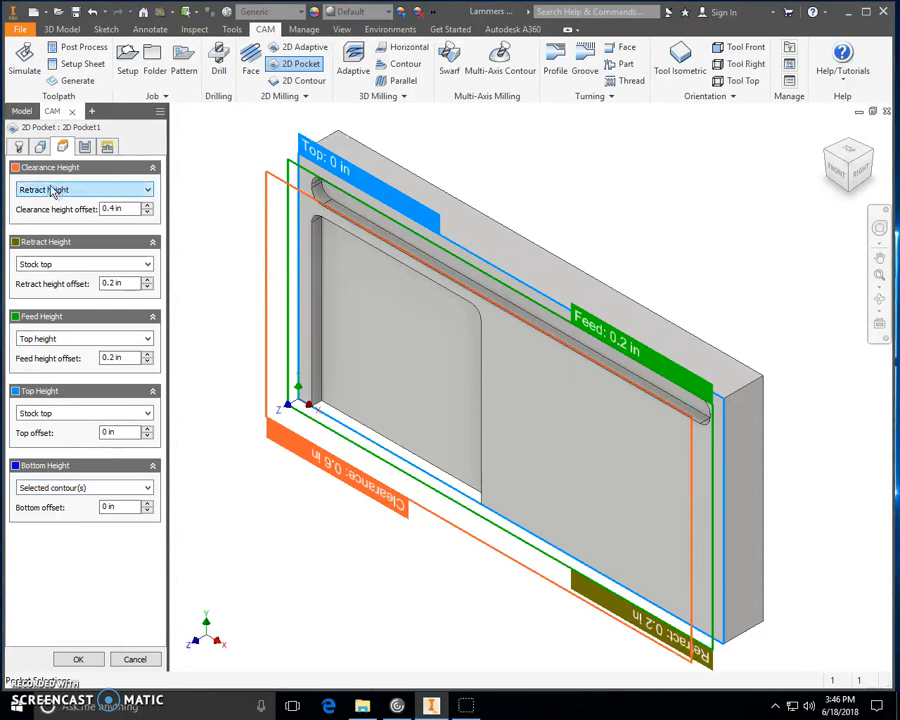
pyautogui.click(108, 190)
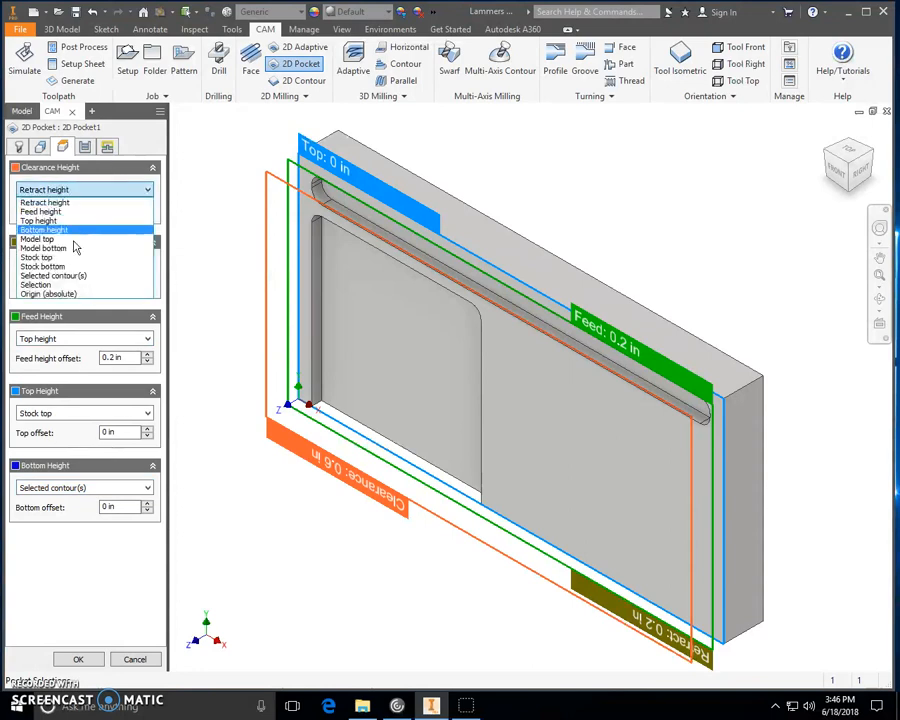
pyautogui.click(76, 257)
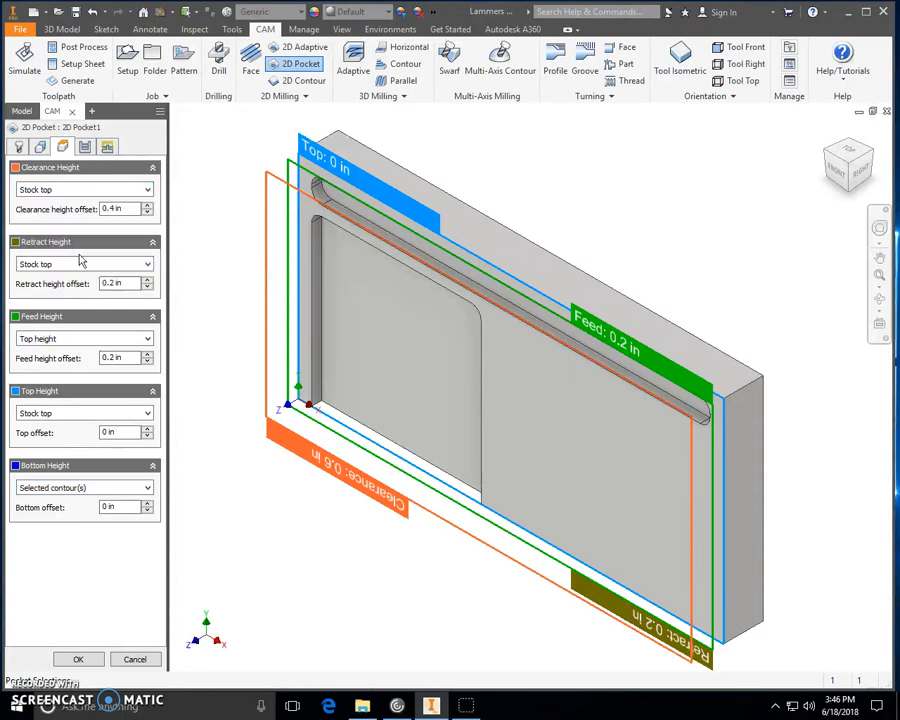
pyautogui.click(148, 213)
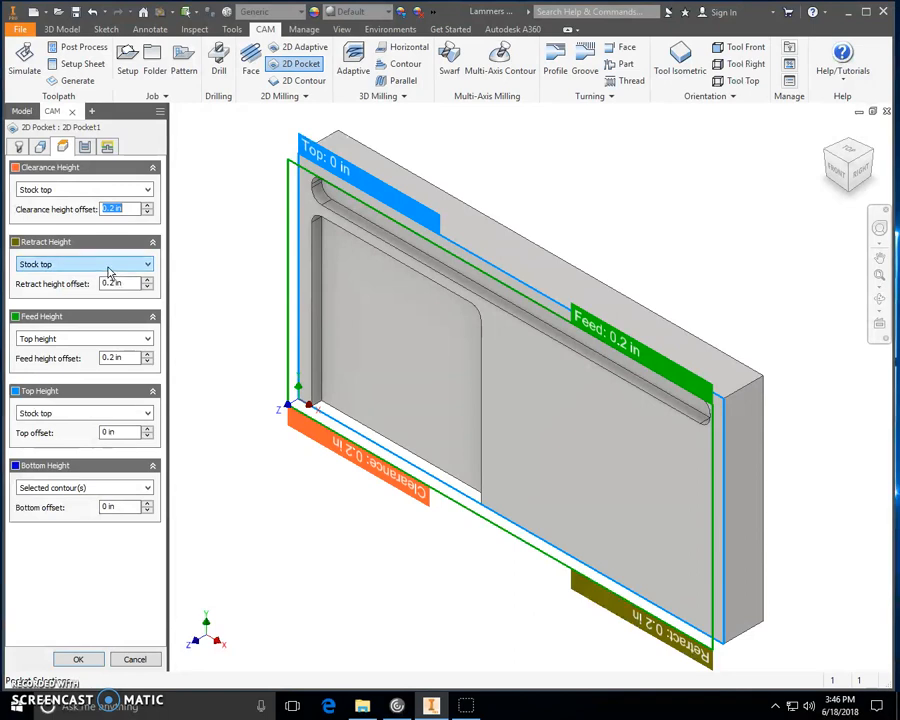
pyautogui.click(72, 340)
pyautogui.click(48, 415)
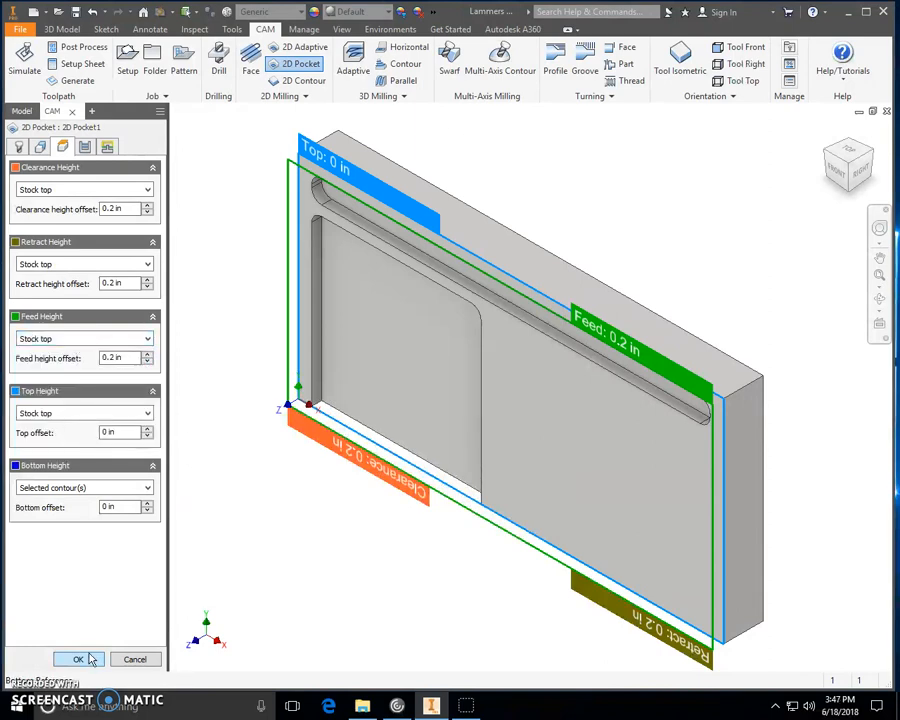
# Turn off stock to leave and disable the lead-in and lead-out moves for the 2D pocket.
pyautogui.click(86, 147)
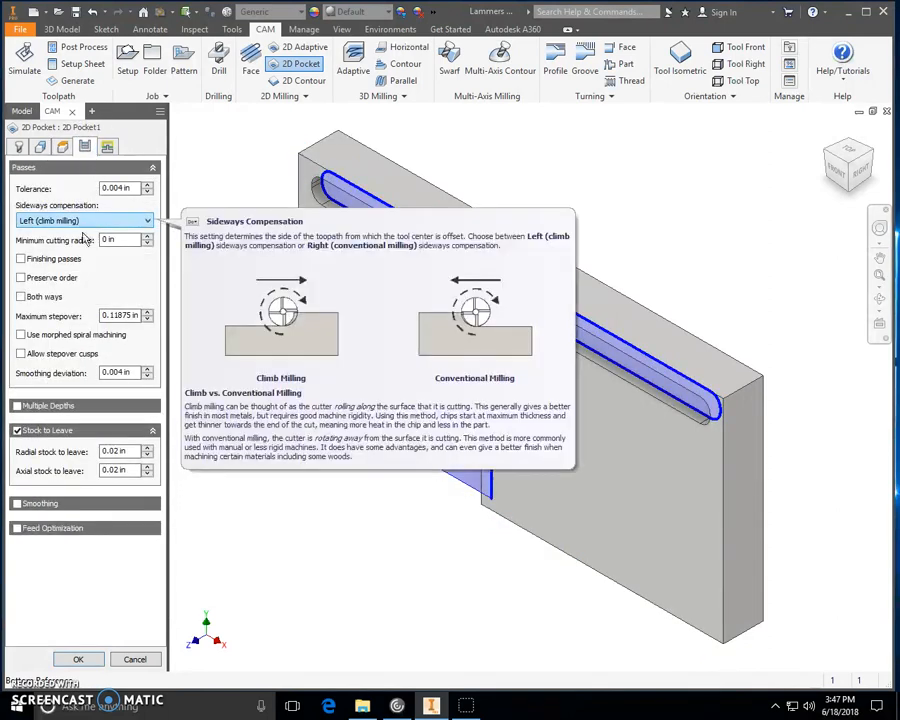
pyautogui.click(17, 431)
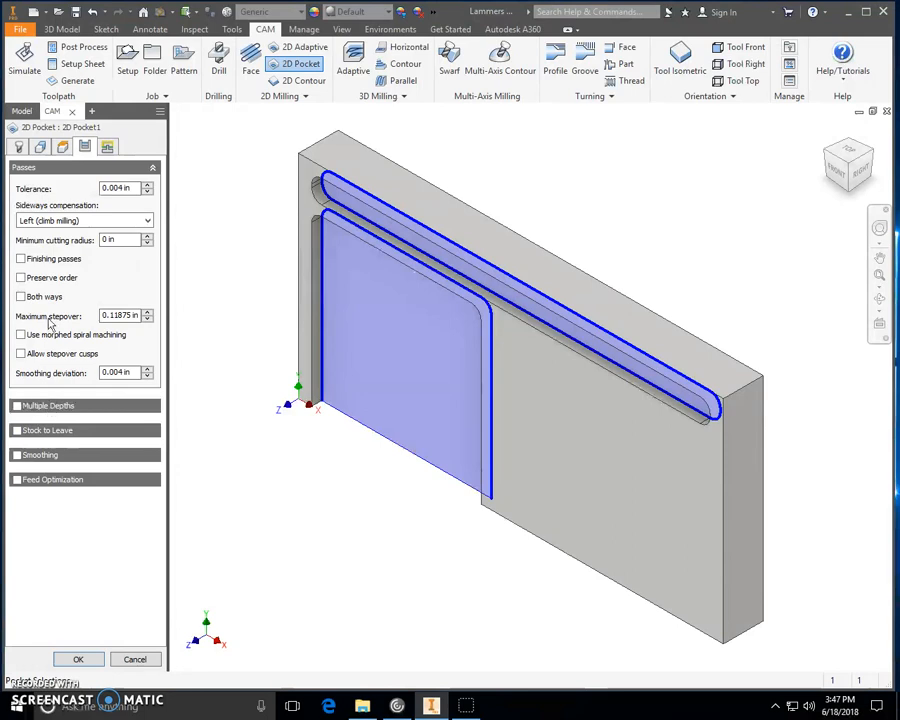
pyautogui.click(107, 148)
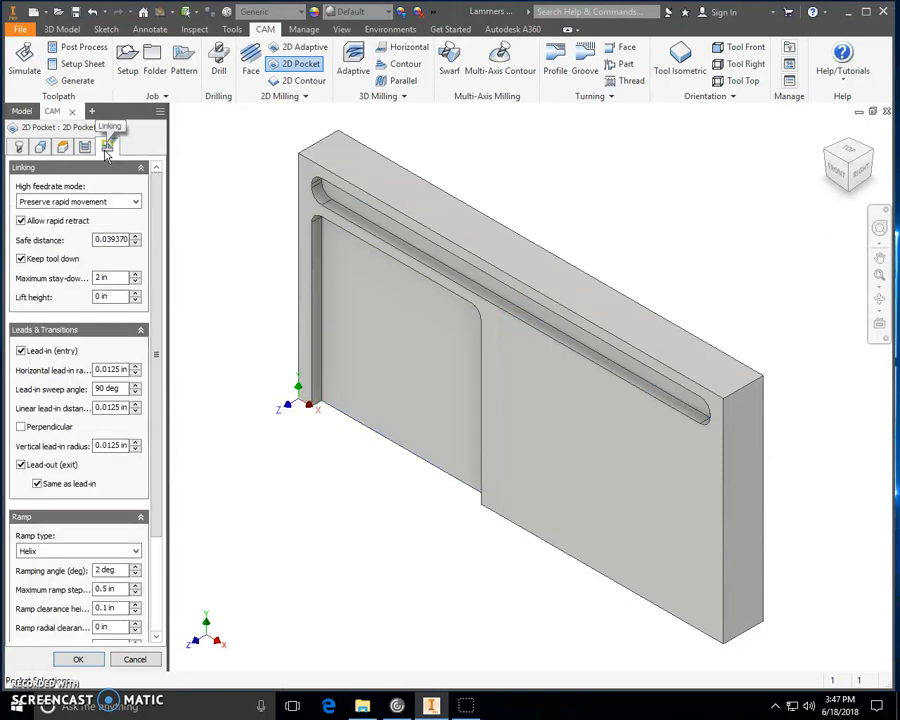
pyautogui.click(21, 352)
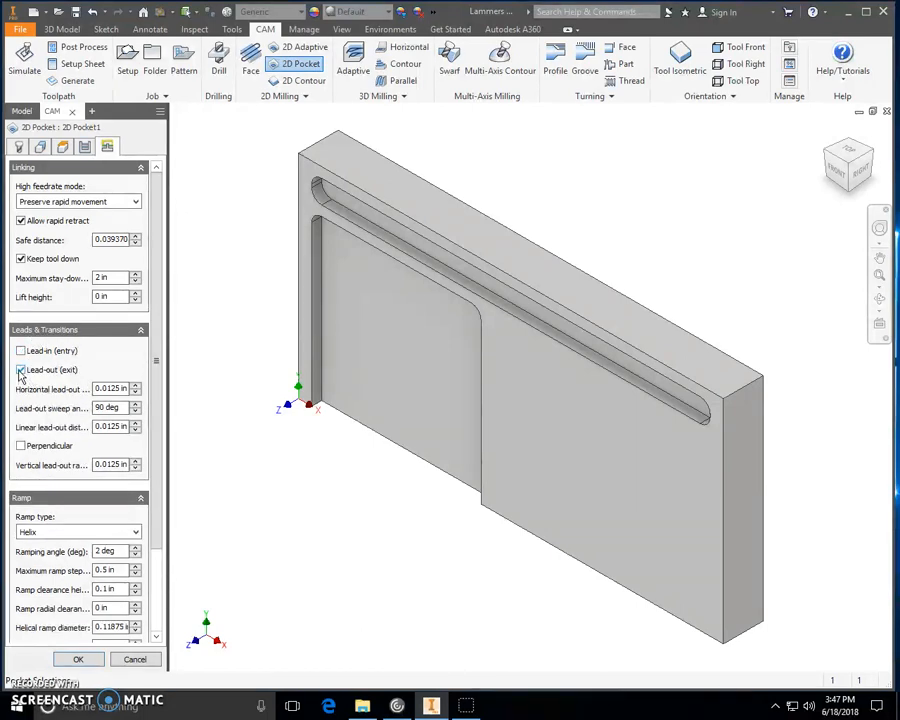
pyautogui.click(21, 370)
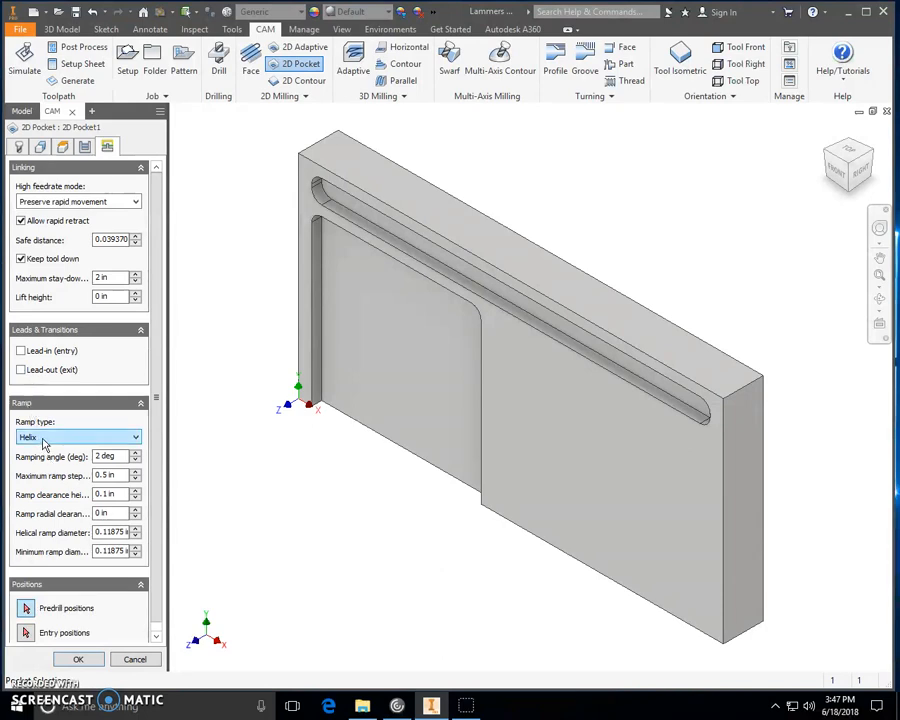
# Set the 2D pocket's ramp type to Plunge and accept the operation.
pyautogui.click(45, 440)
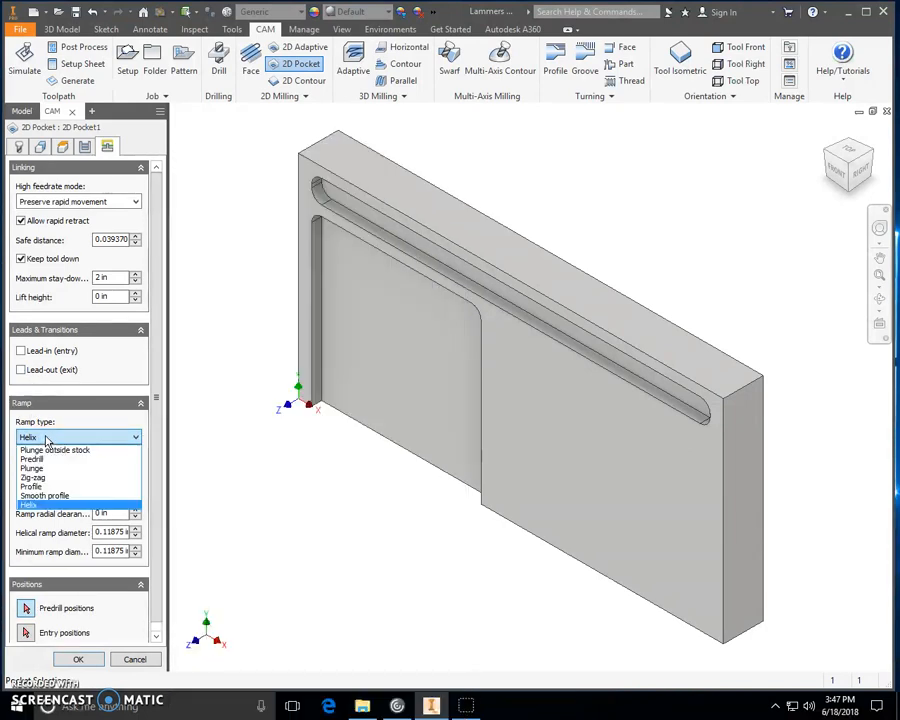
pyautogui.click(42, 468)
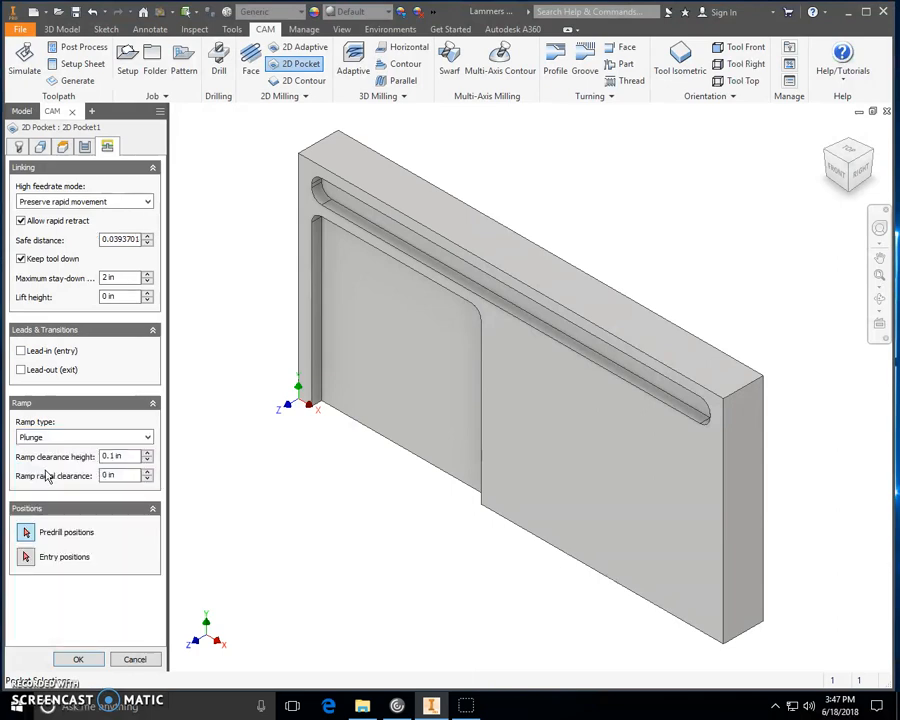
pyautogui.click(88, 660)
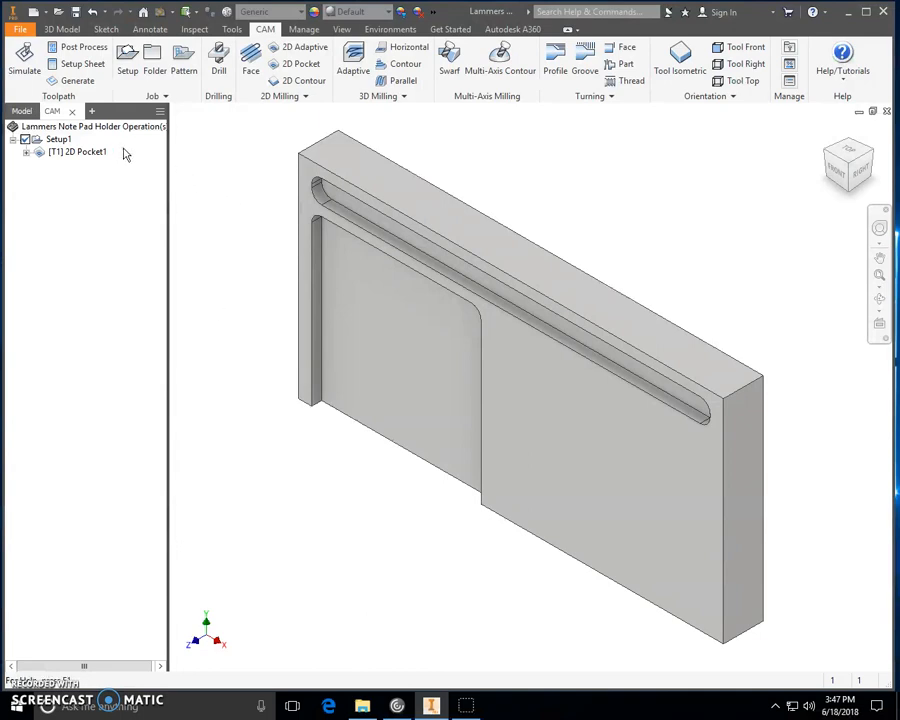
# Play the machining simulation of the 2D pocket with the stock shown and close the simulation.
pyautogui.click(24, 60)
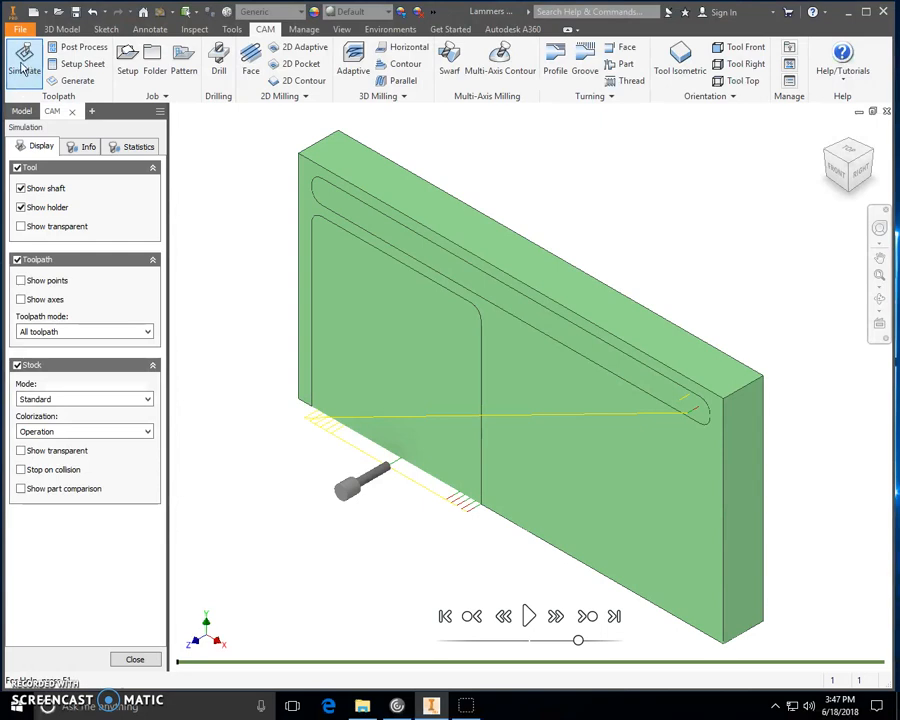
pyautogui.click(17, 366)
pyautogui.click(17, 366)
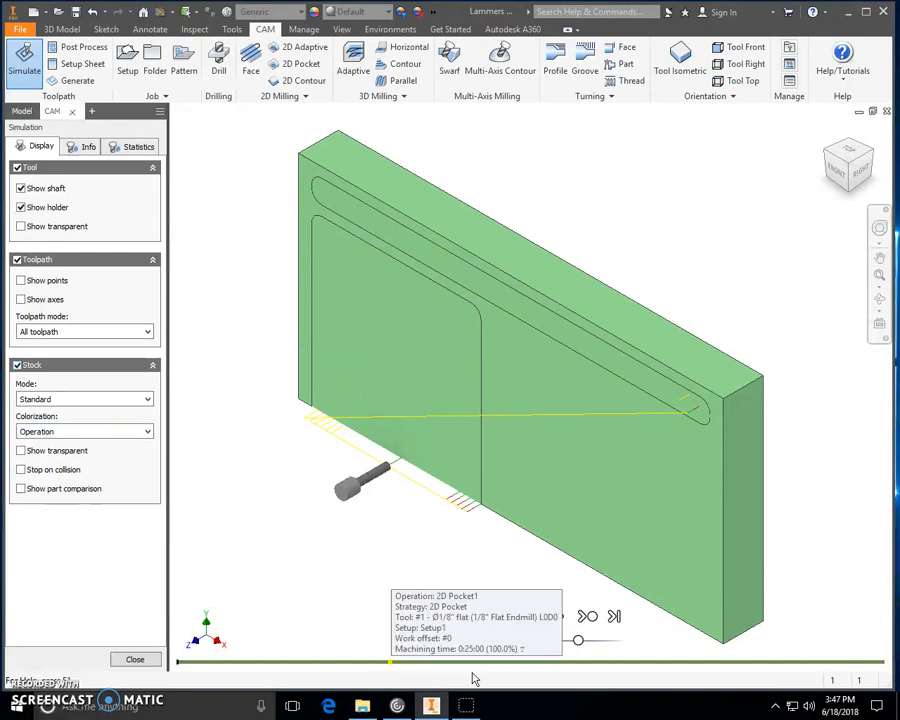
pyautogui.click(528, 617)
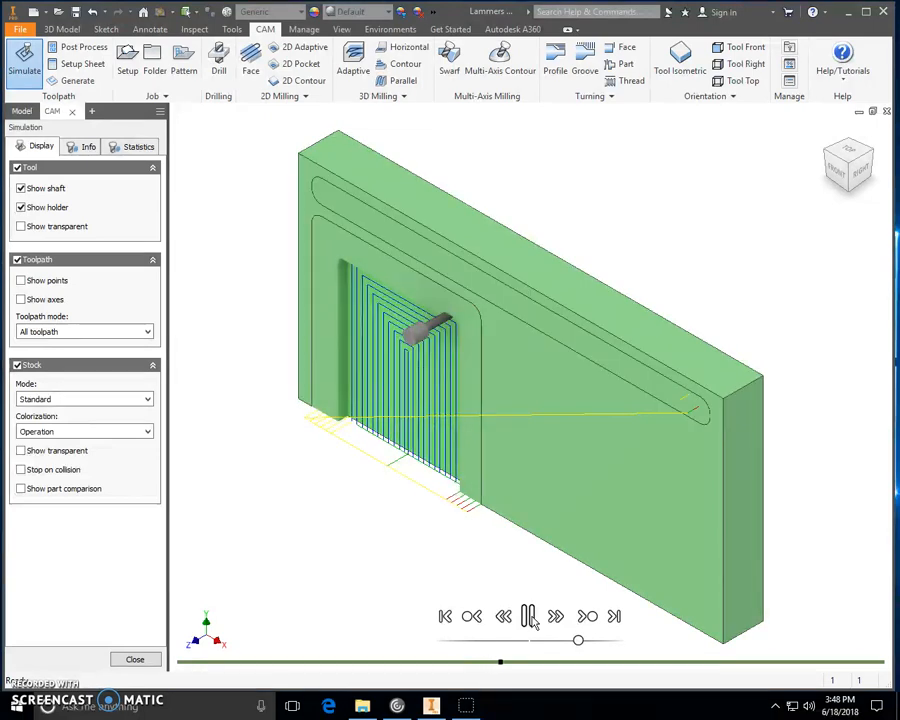
pyautogui.click(135, 662)
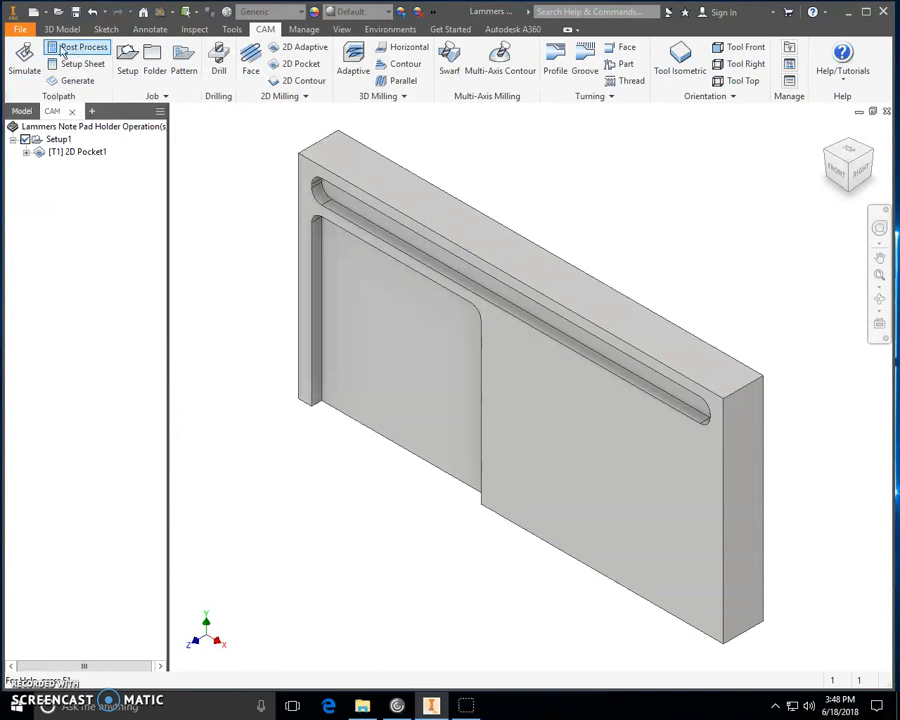
# Start post processing with the RS-274D / 1_Butler MS Techno-Isel configuration and choose the owner's folder inside AutoCAD Inventor for the output.
pyautogui.click(92, 49)
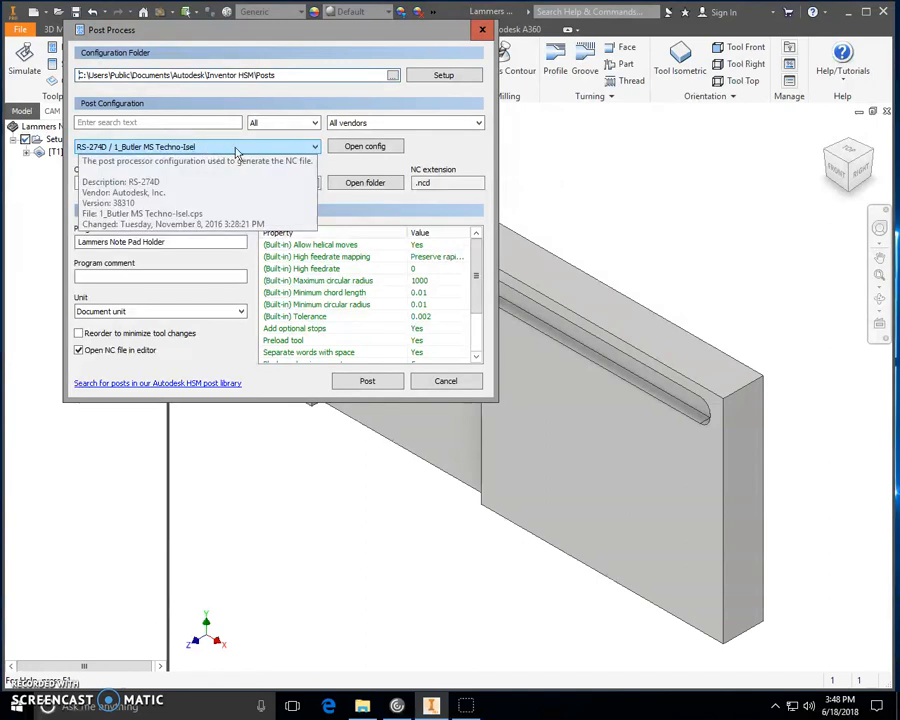
pyautogui.click(316, 149)
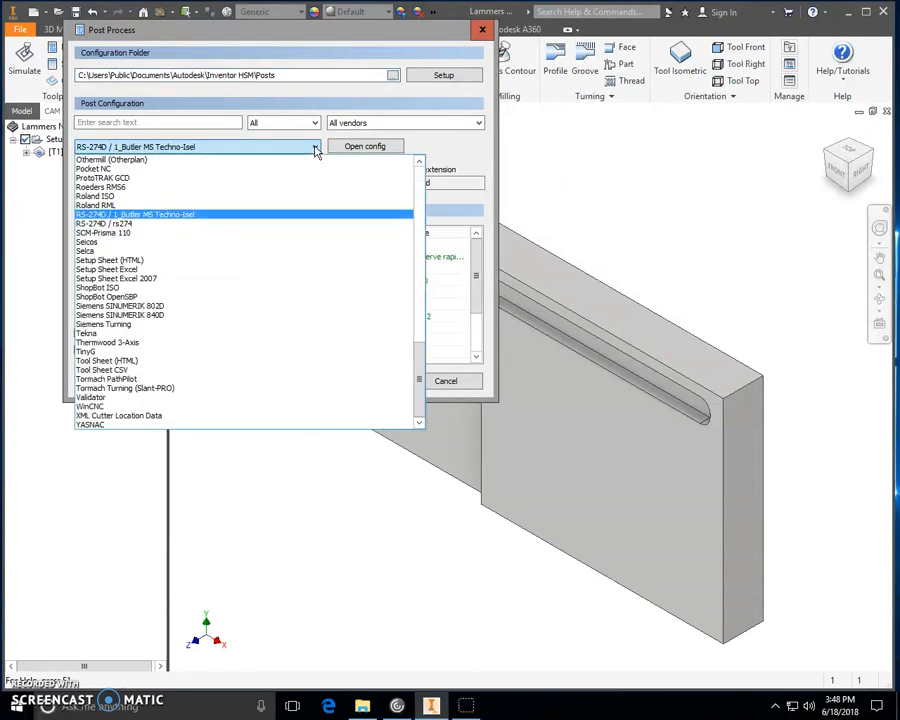
pyautogui.moveTo(419, 362); pyautogui.dragTo(419, 335)
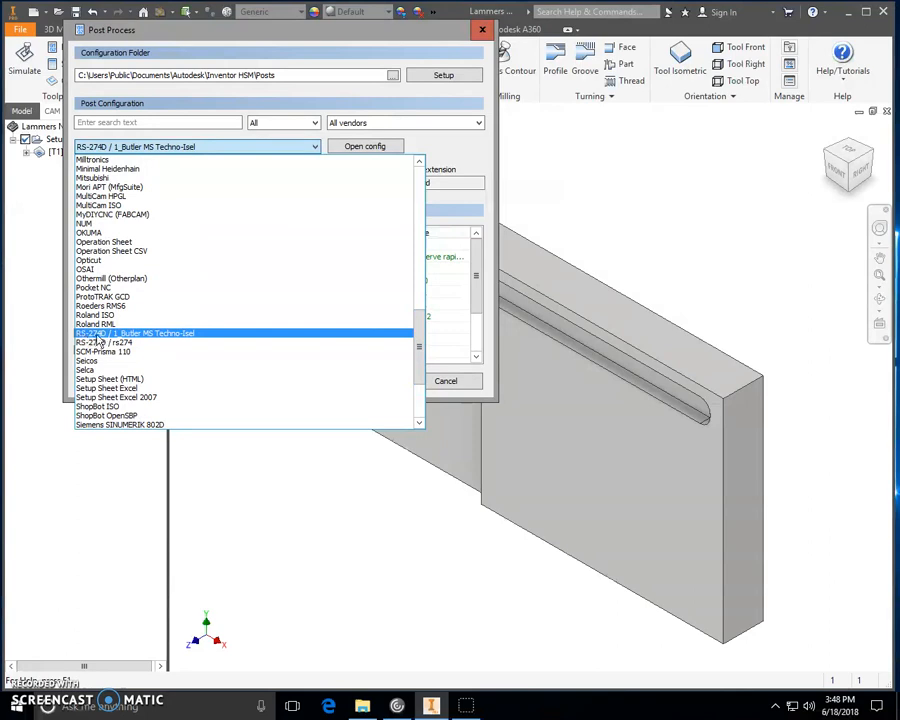
pyautogui.click(167, 340)
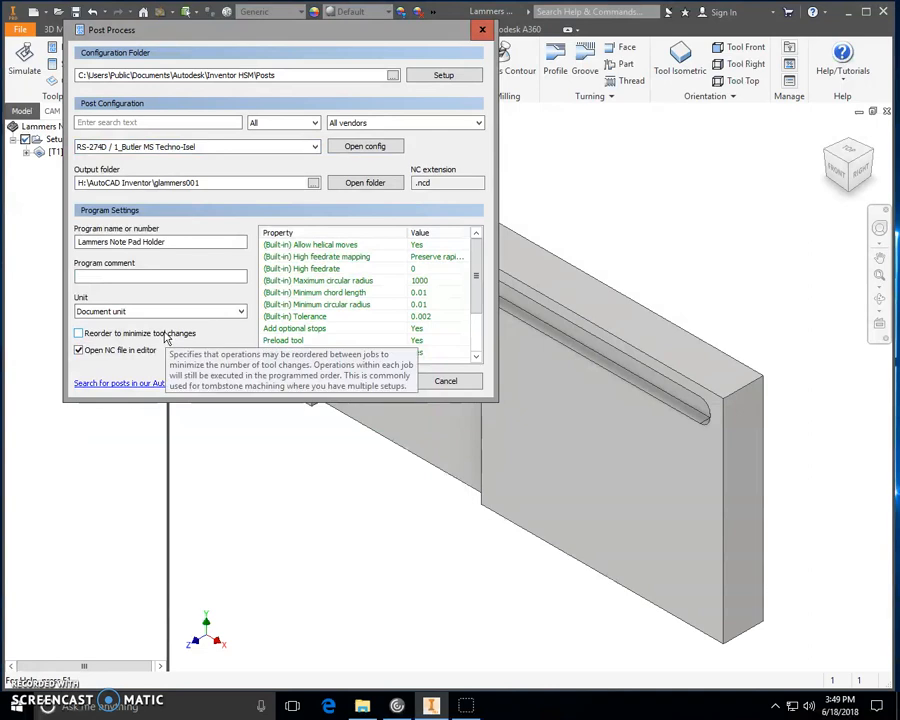
pyautogui.click(312, 186)
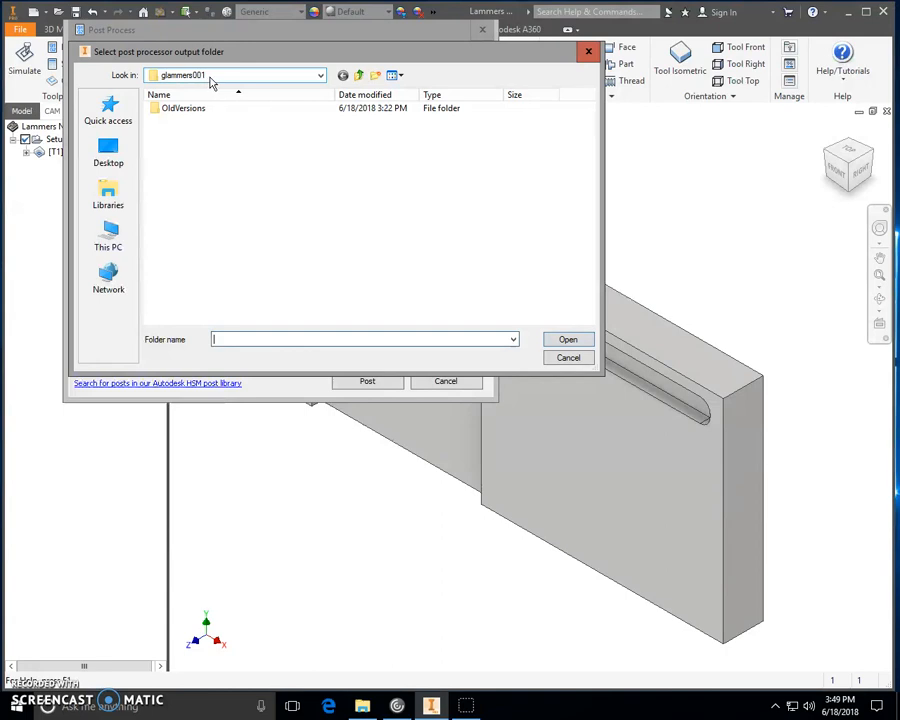
pyautogui.click(567, 340)
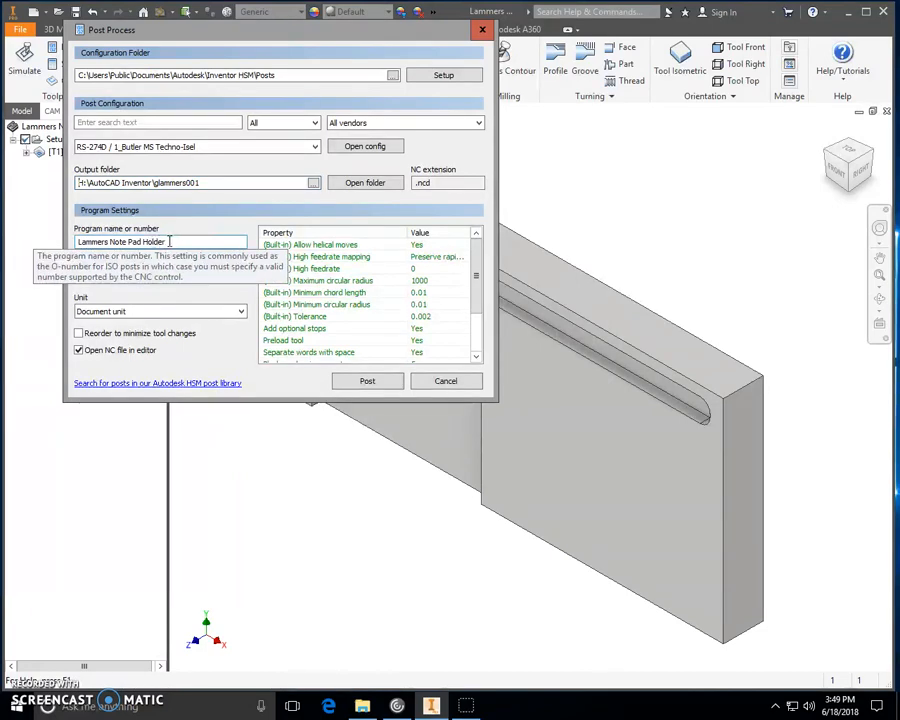
# Post the toolpath, save the NC file under the owner's surname followed by "Note Pad Holder", and close the code editor.
pyautogui.click(367, 382)
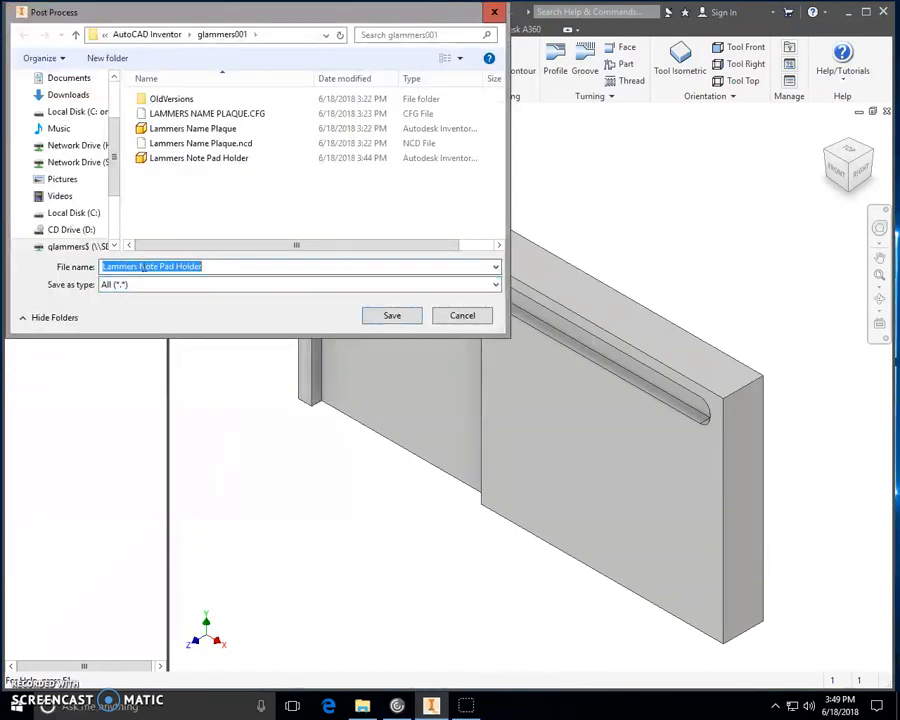
pyautogui.click(392, 316)
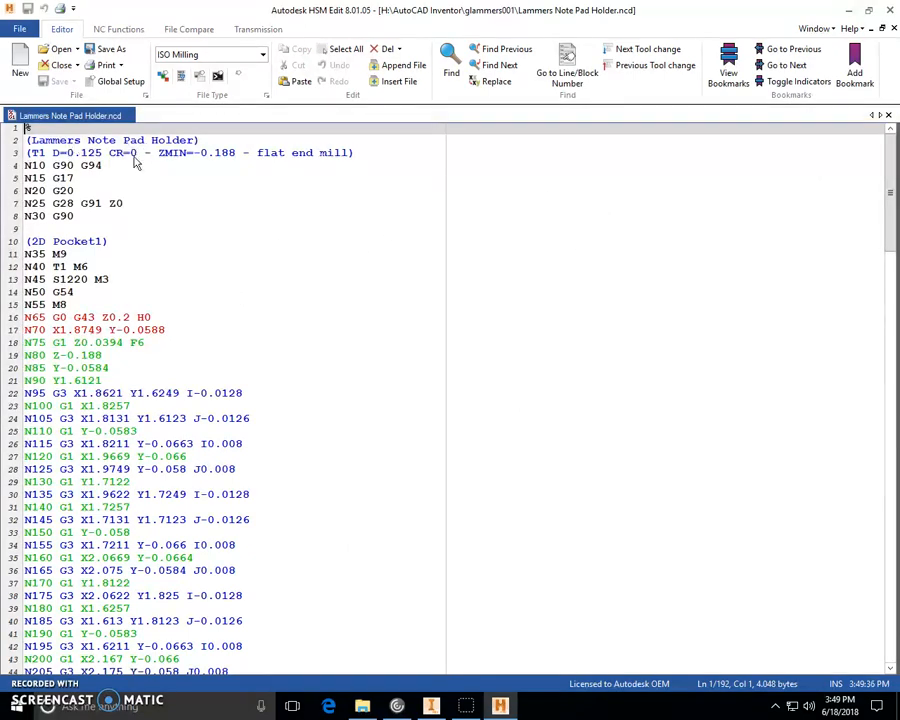
pyautogui.click(889, 10)
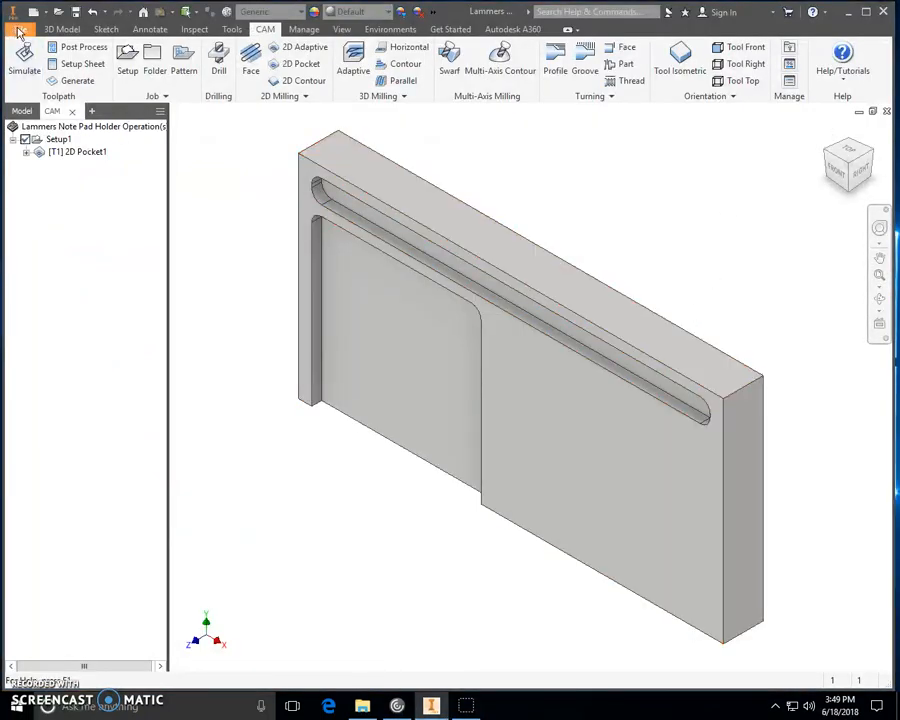
# Save the note pad holder part and minimize Inventor to reach the desktop.
pyautogui.click(18, 32)
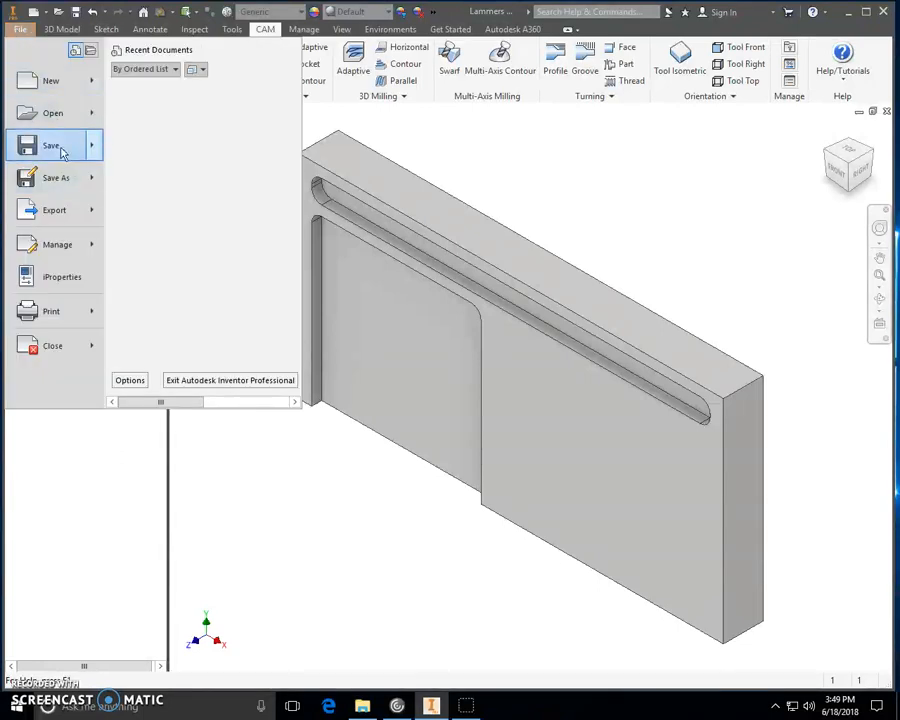
pyautogui.click(55, 147)
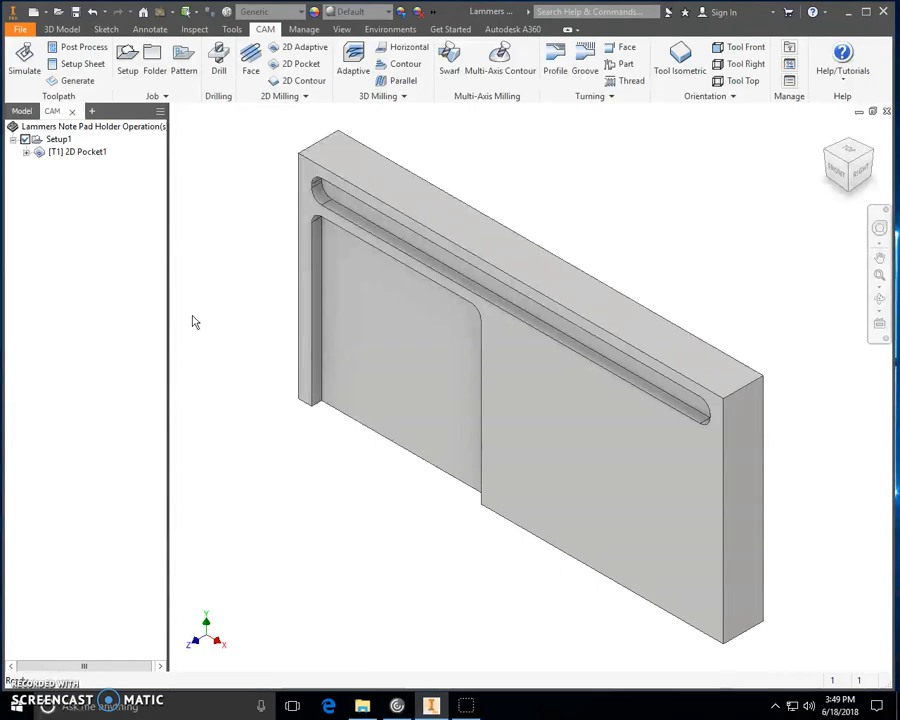
pyautogui.click(849, 14)
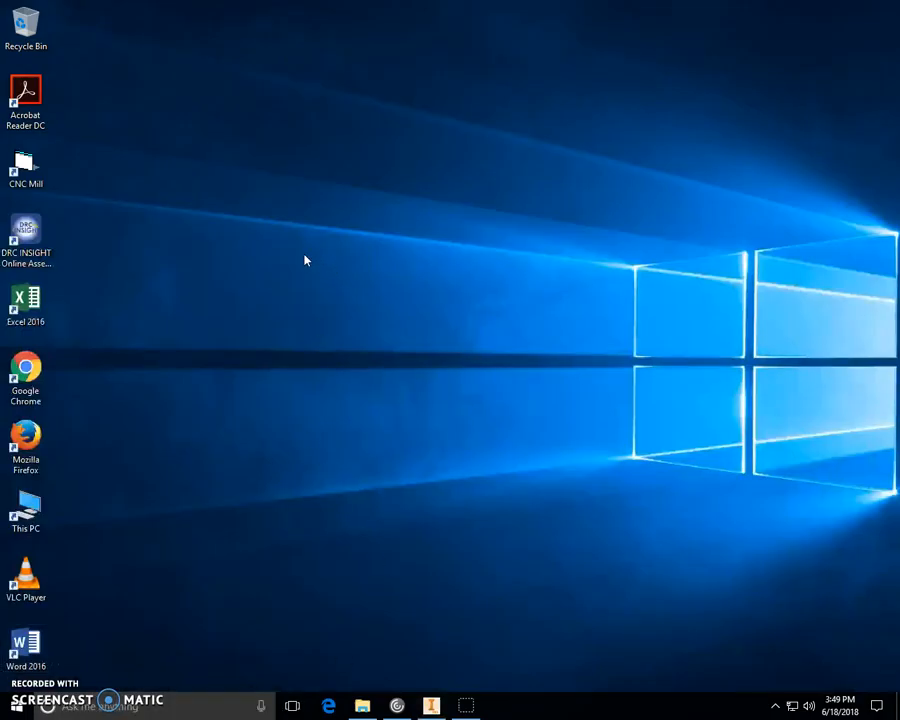
# Launch CNC Mill, load the Note Pad Holder .ncd file for Translate / Execute with default settings, and preview its toolpath.
pyautogui.doubleClick(27, 167)
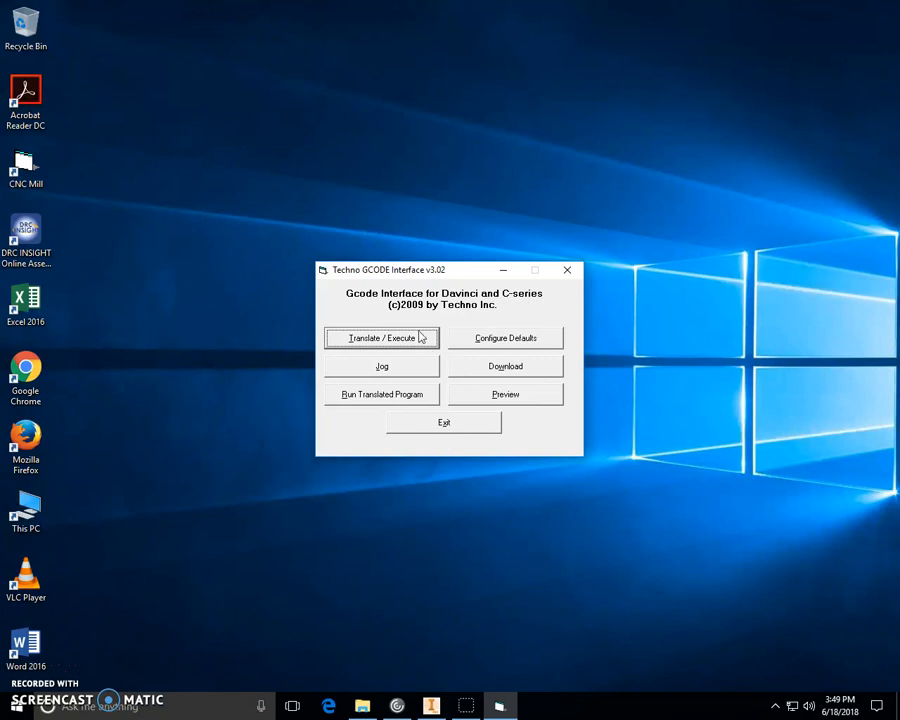
pyautogui.click(418, 338)
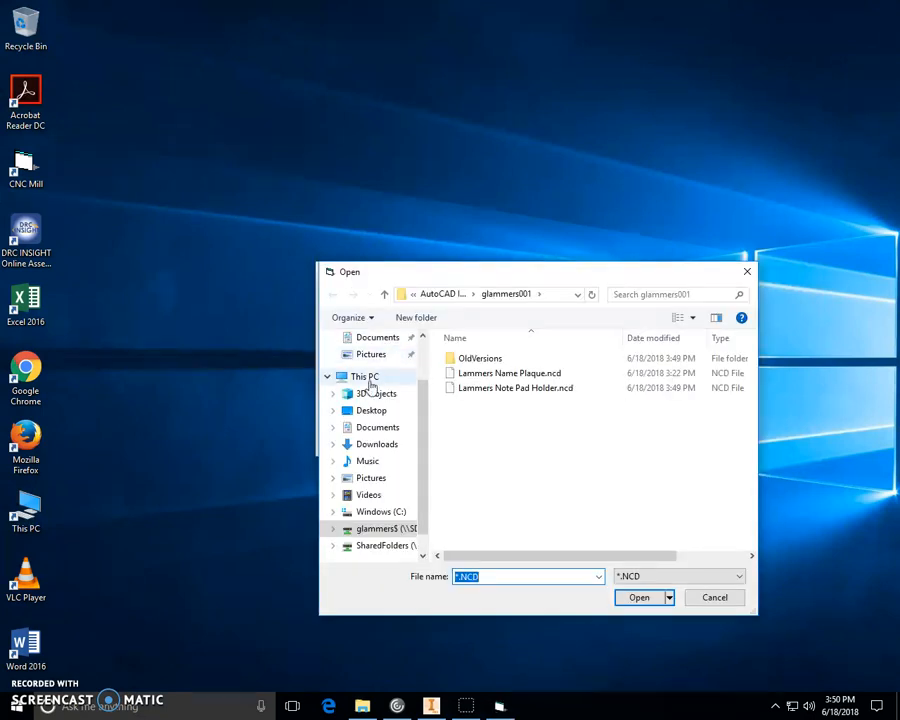
pyautogui.click(543, 389)
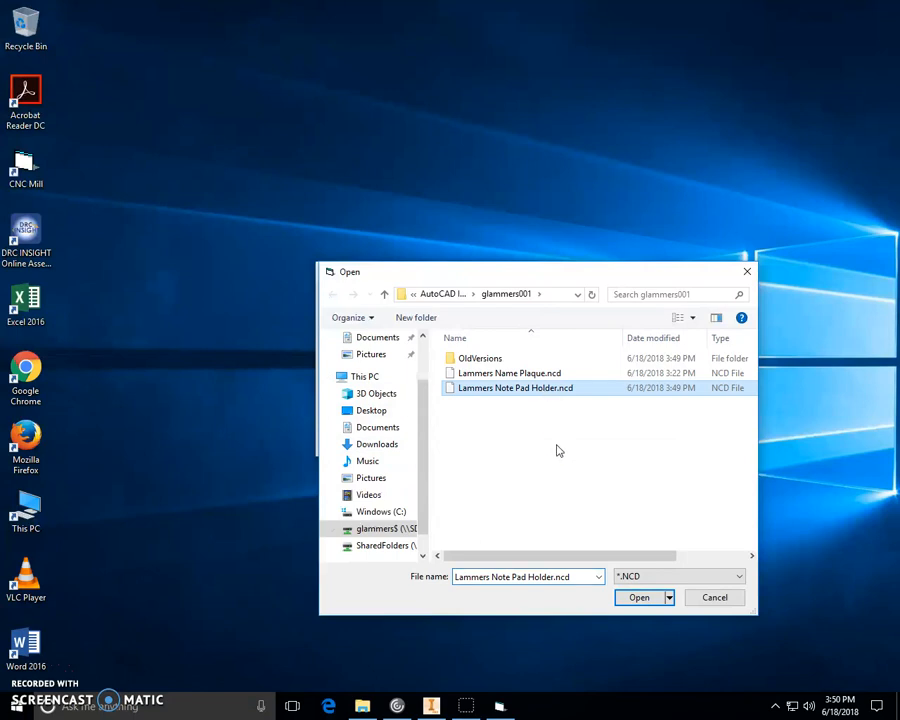
pyautogui.click(639, 598)
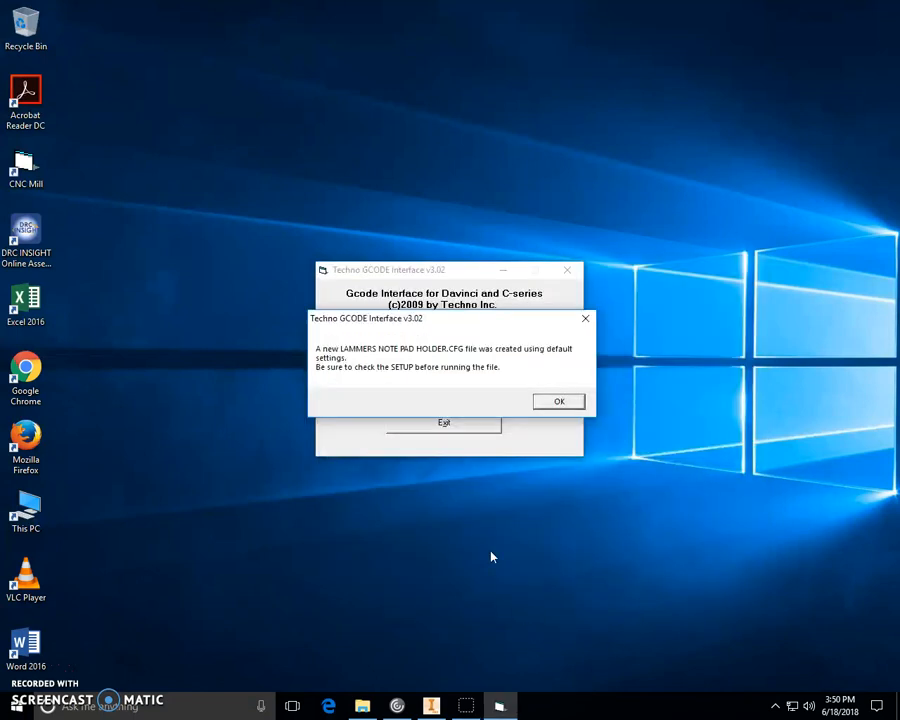
pyautogui.click(565, 403)
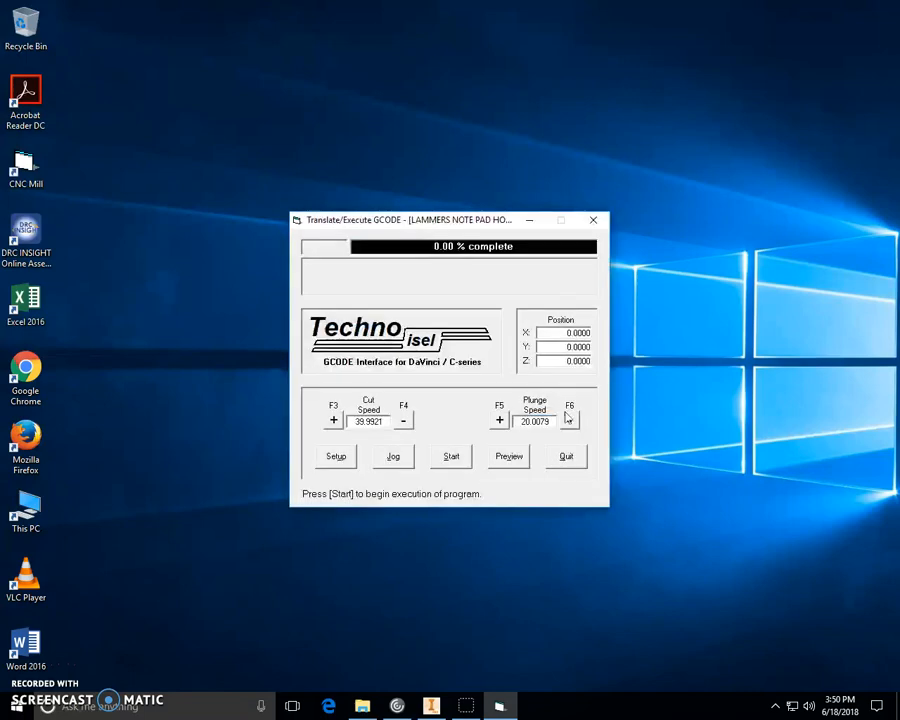
pyautogui.click(509, 457)
pyautogui.moveTo(466, 706)
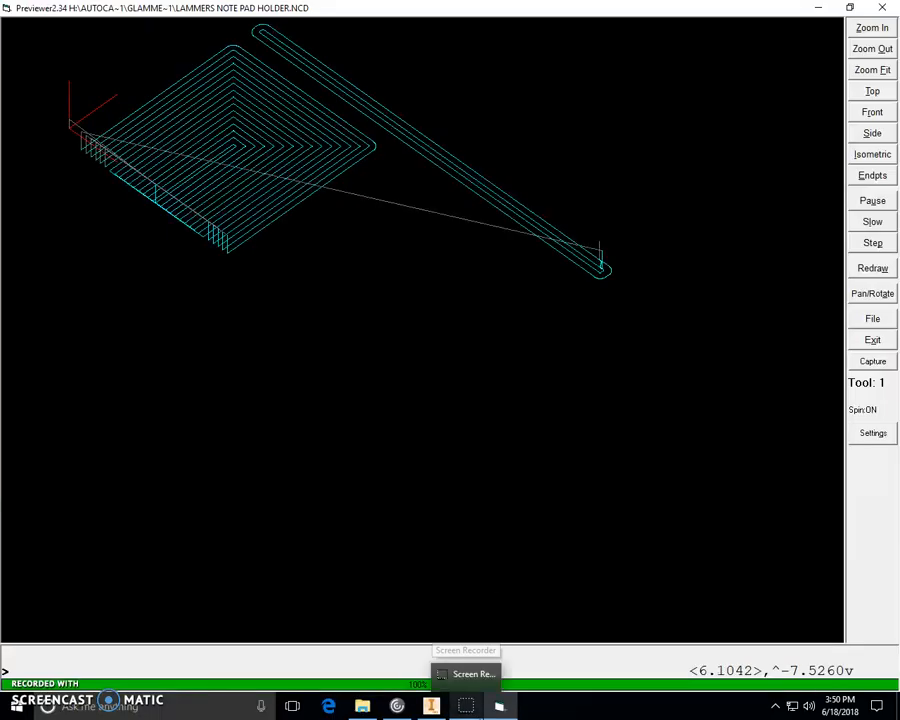